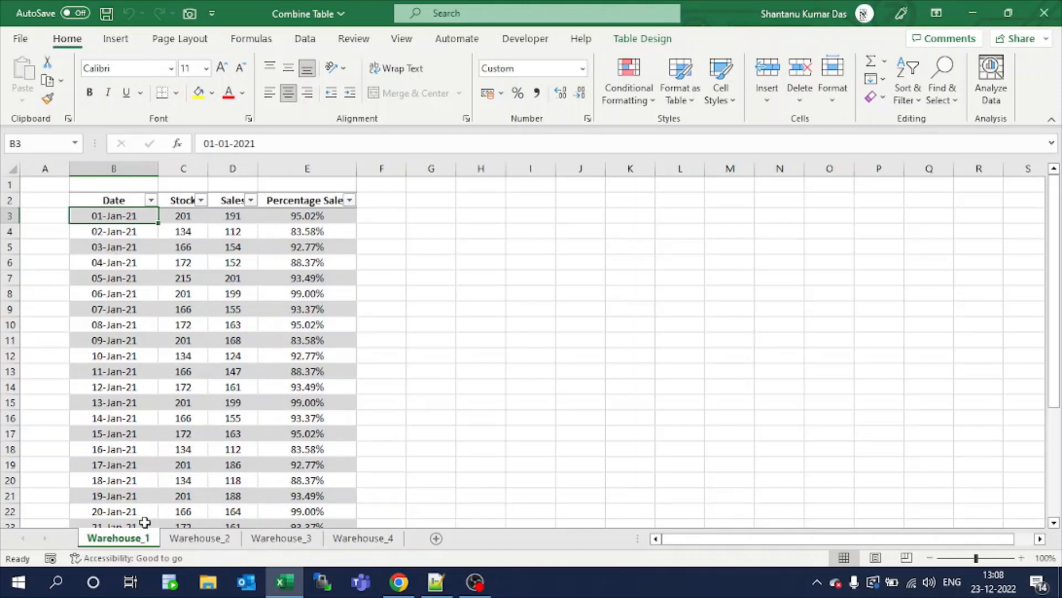
- Check the name of the table on the Warehouse_1 sheet, and create a new blank Power Query query
left_click(611, 40)
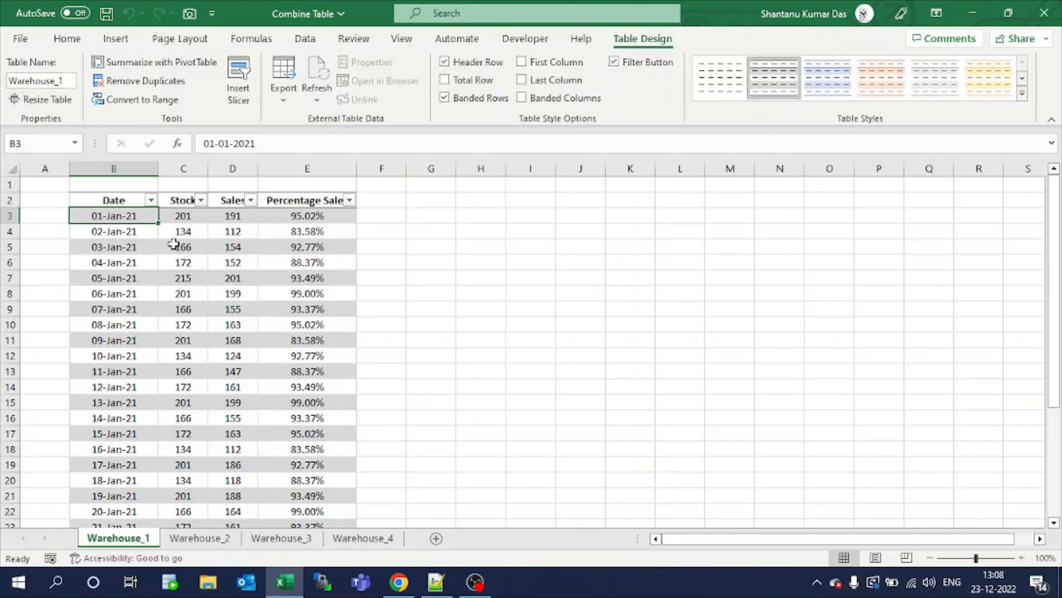
left_click(66, 39)
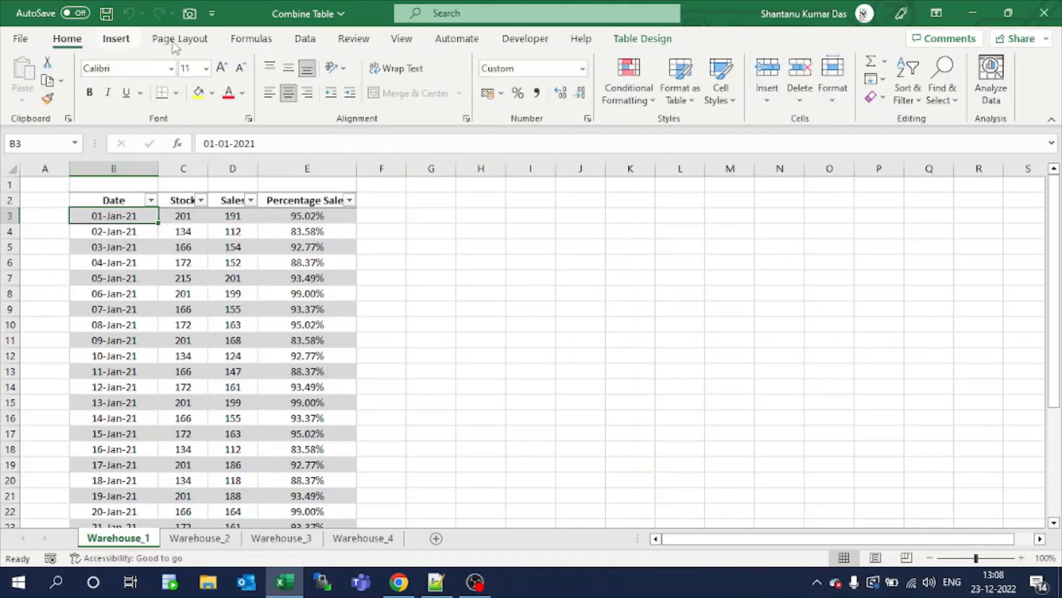
left_click(304, 40)
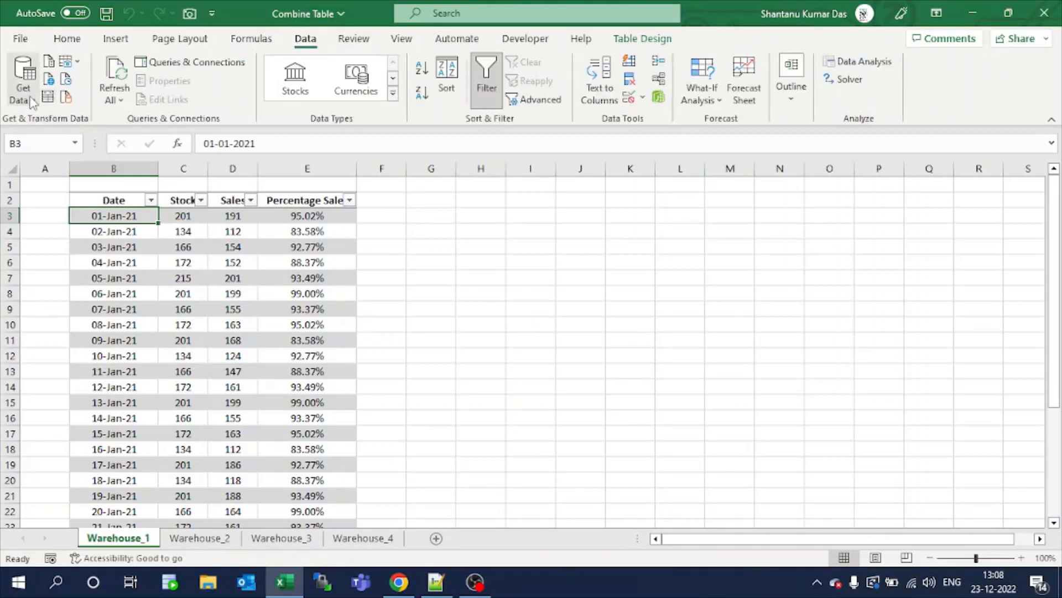
left_click(30, 99)
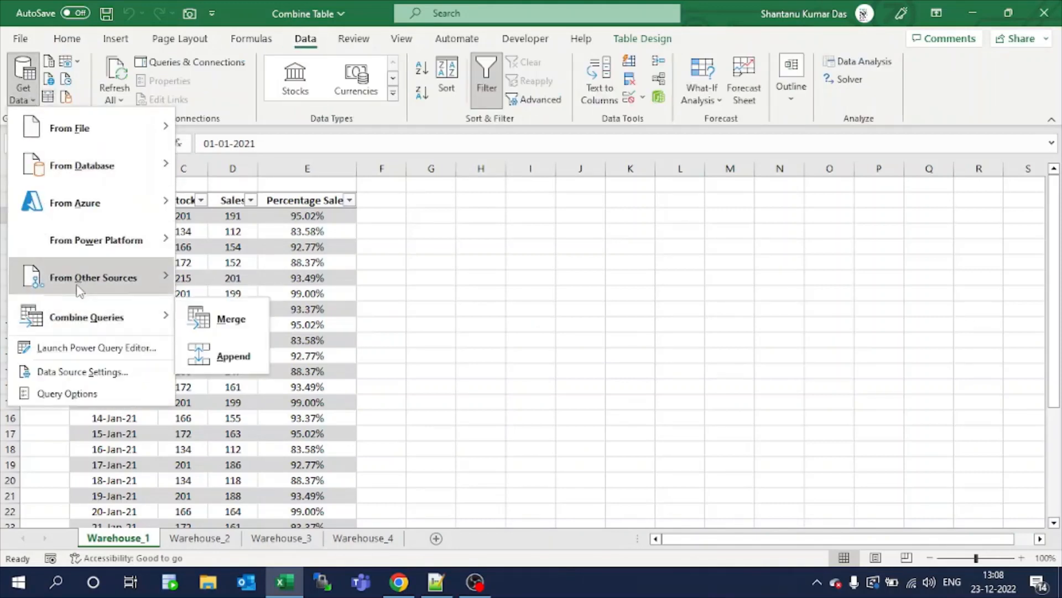
mouse_move(81, 292)
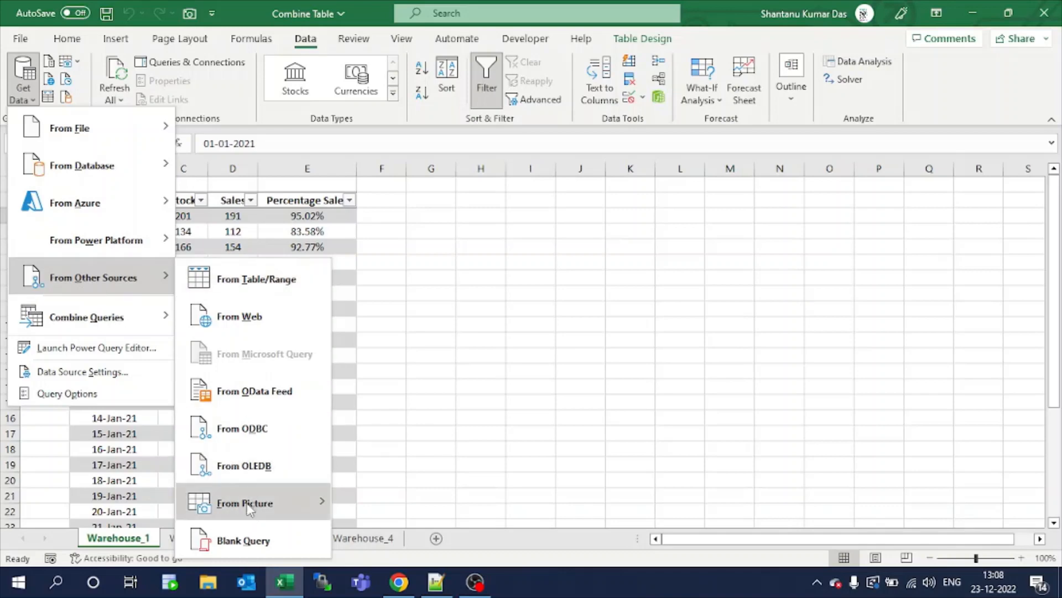
left_click(256, 542)
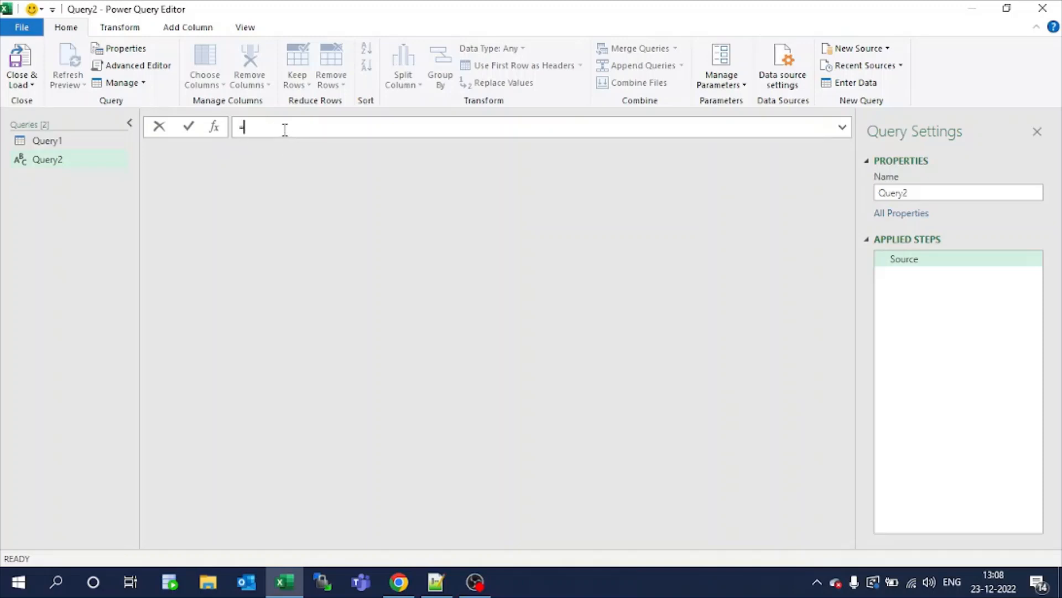
- Enter =Excel.CurrentWorkbook() as the source formula of the blank query to list the workbook's tables
type("Excel")
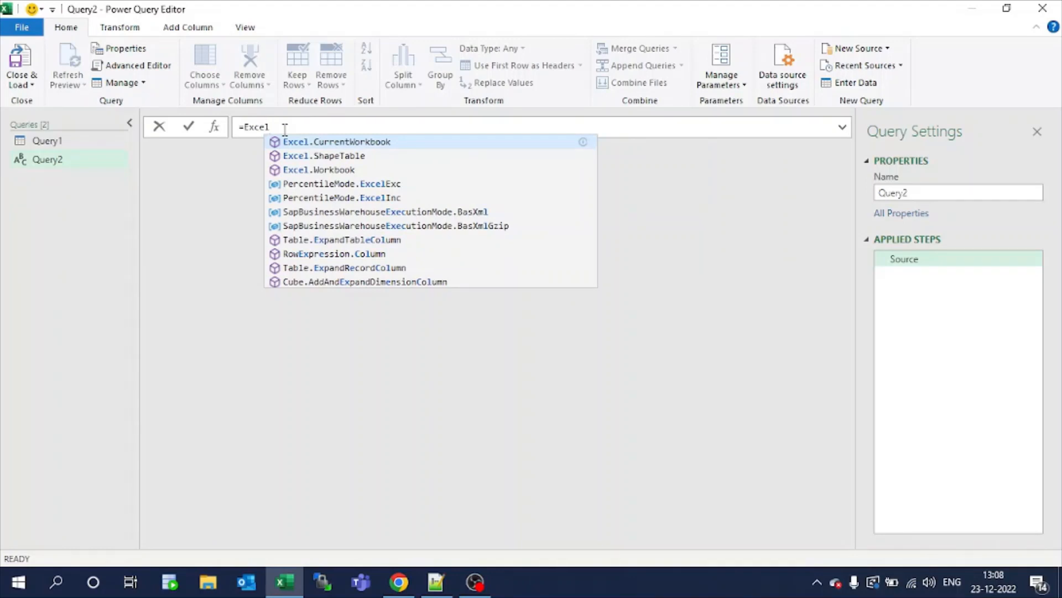
type(".Curre")
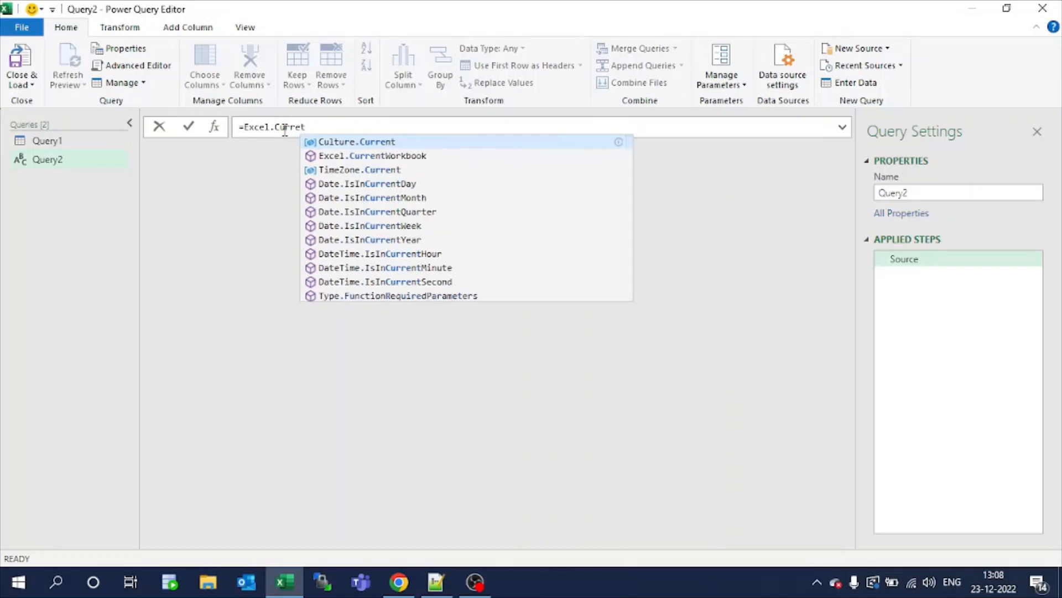
type("ntW")
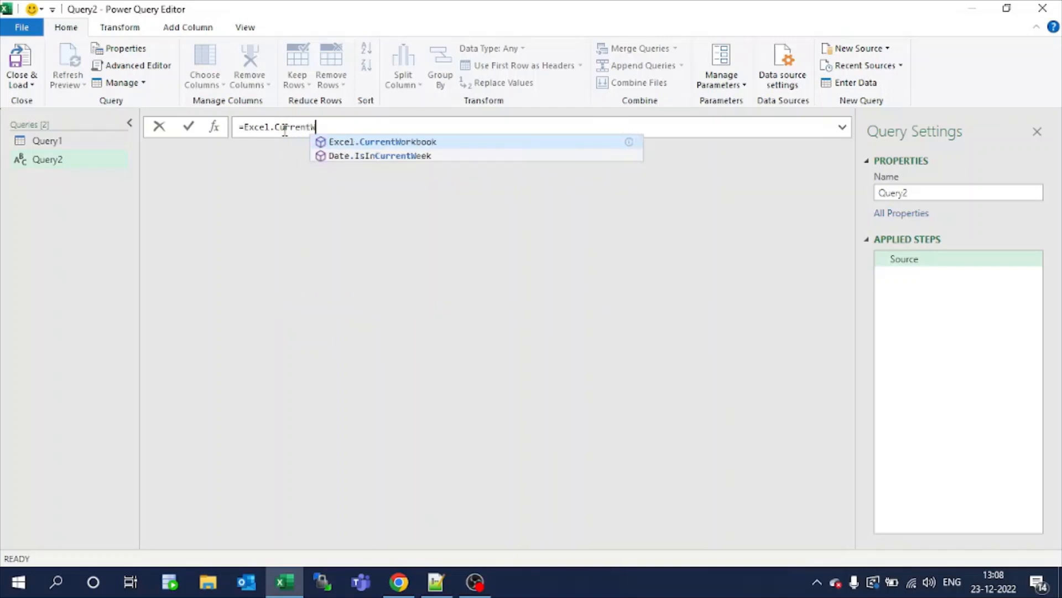
type("orkboo")
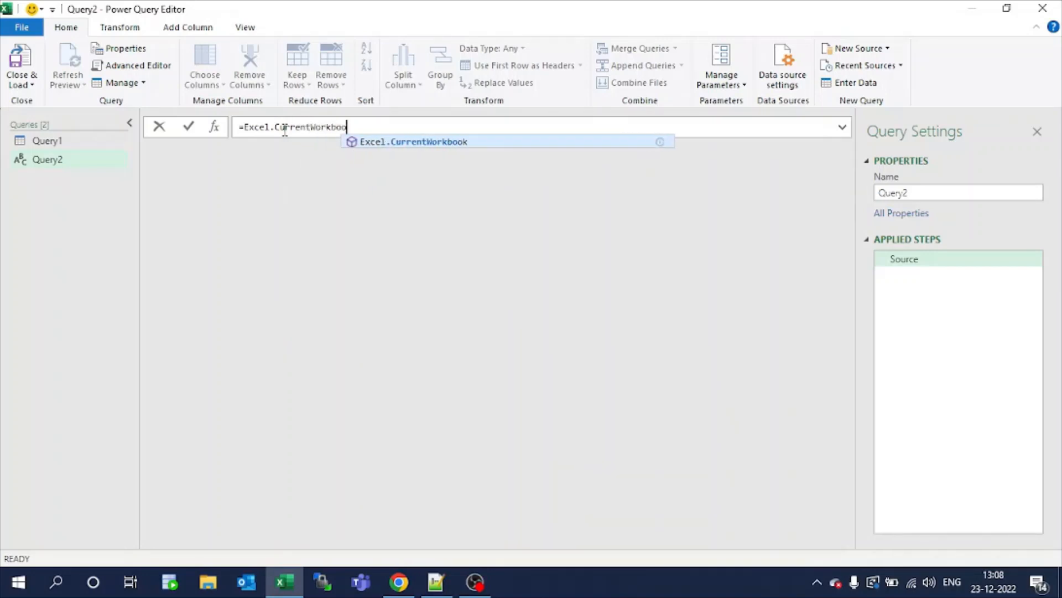
type("k()")
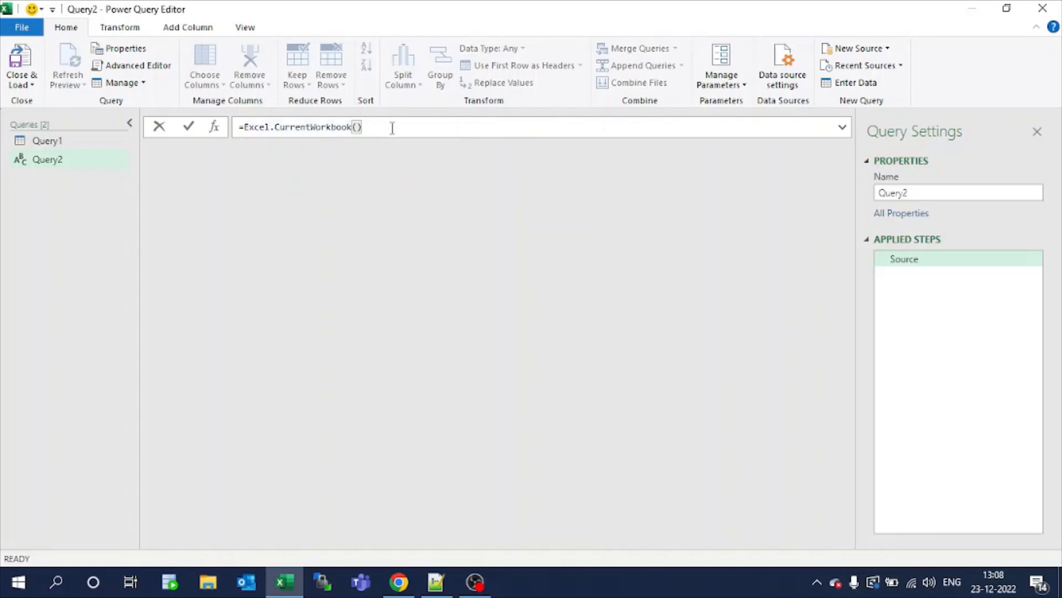
key("Return")
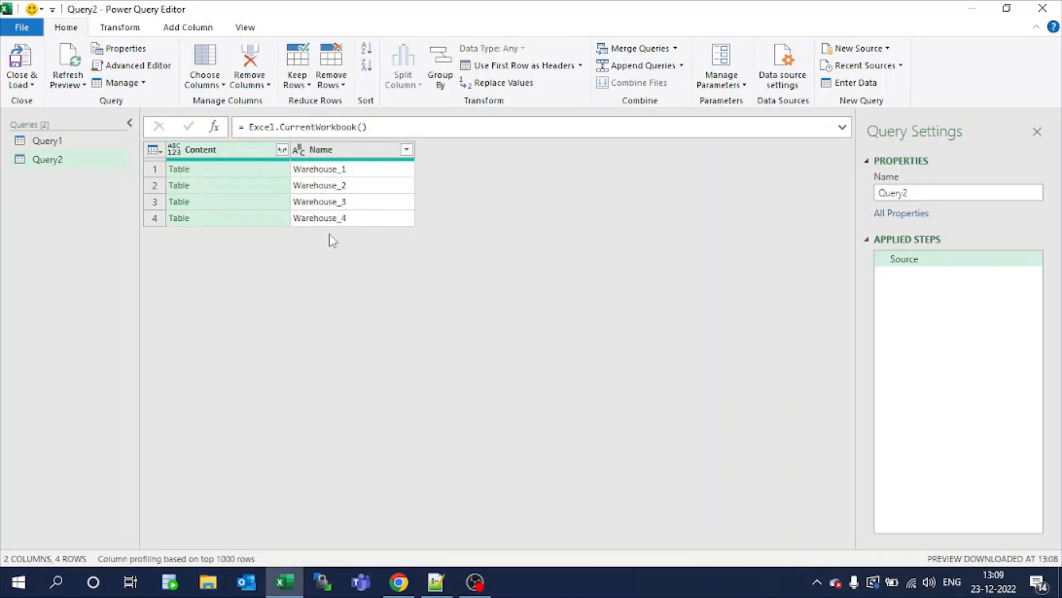
- Drill into the Warehouse_1 table to inspect its data, and remove the added steps to return the query to Source
left_click(179, 171)
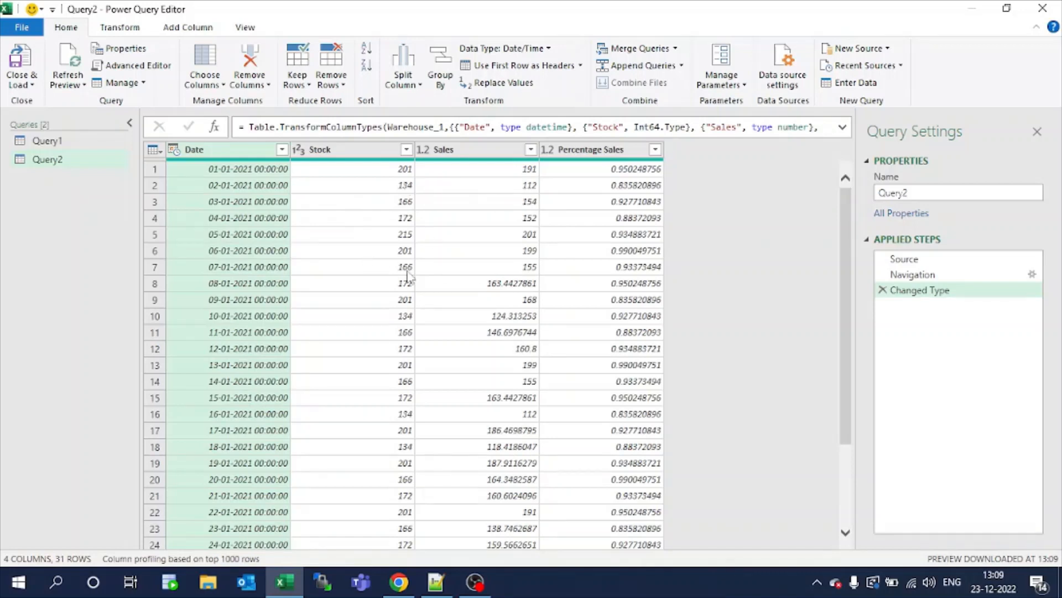
left_click(882, 289)
left_click(882, 275)
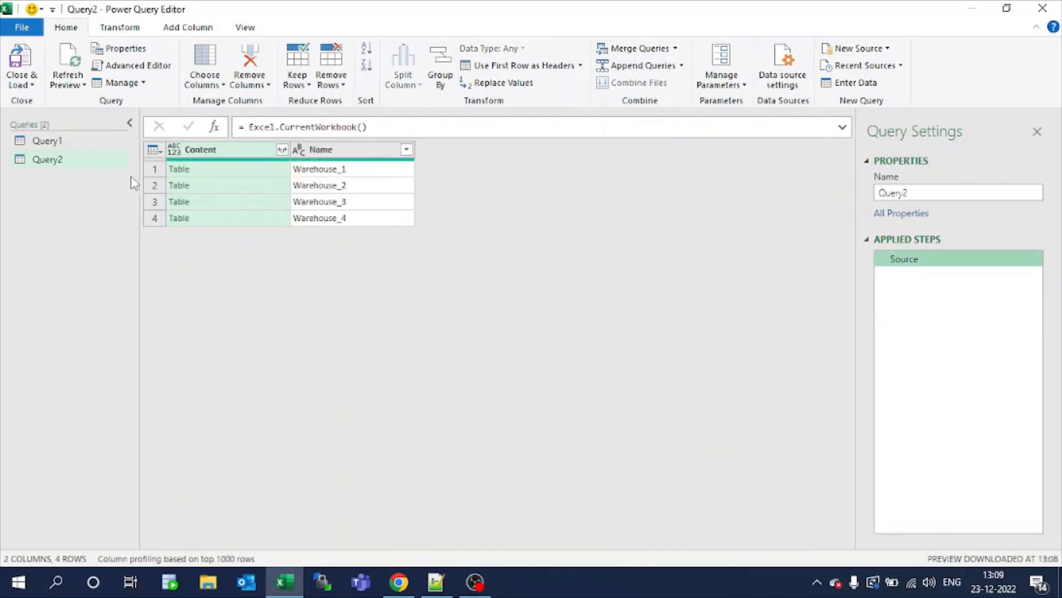
left_click(269, 172)
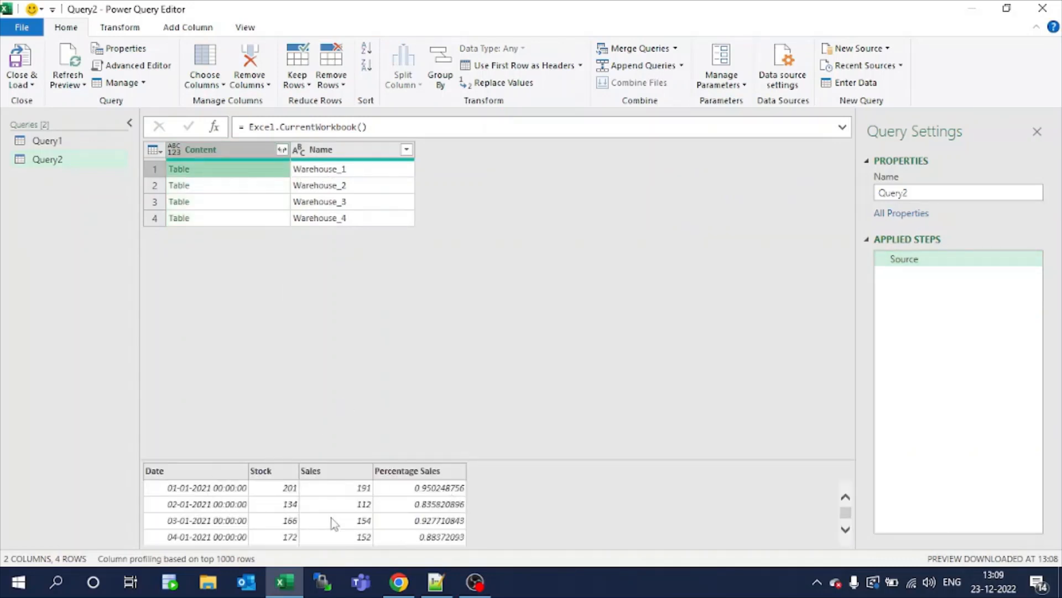
- Expand the Content column with all its columns and no original-name prefix, and move the Name column in front of Date
left_click(282, 150)
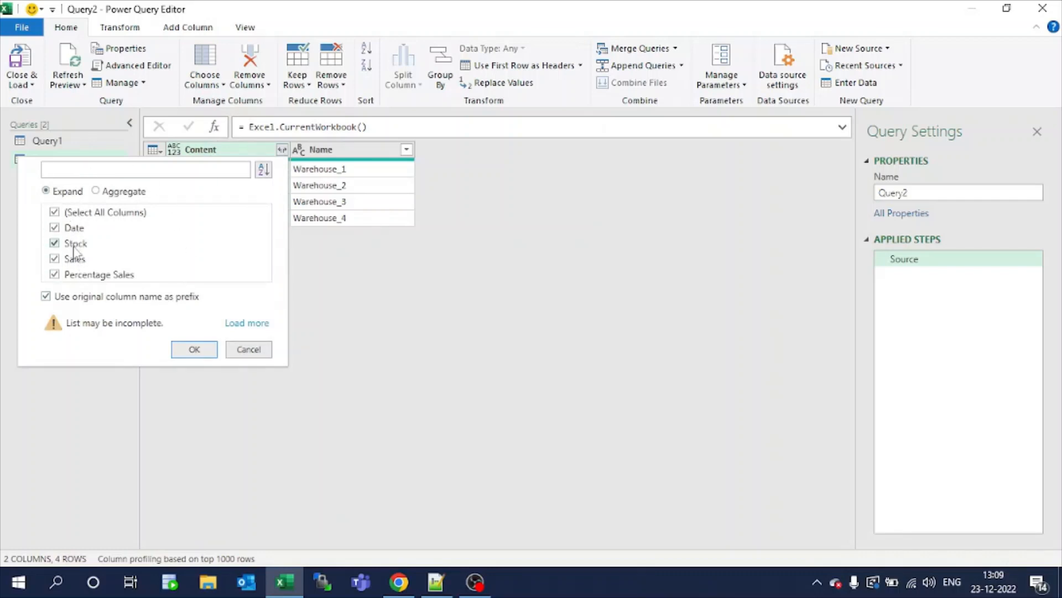
left_click(46, 297)
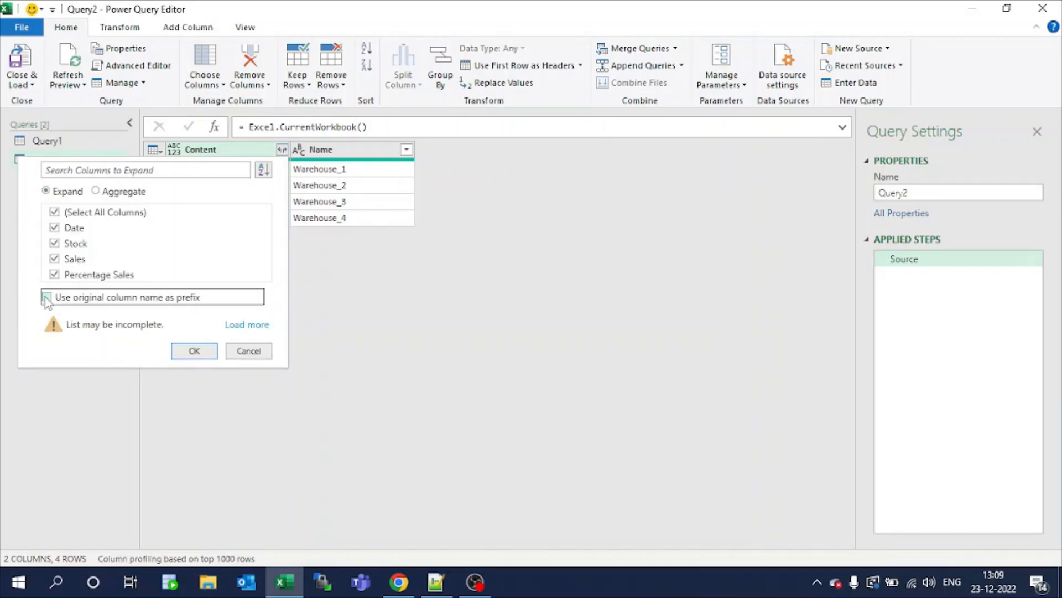
left_click(194, 353)
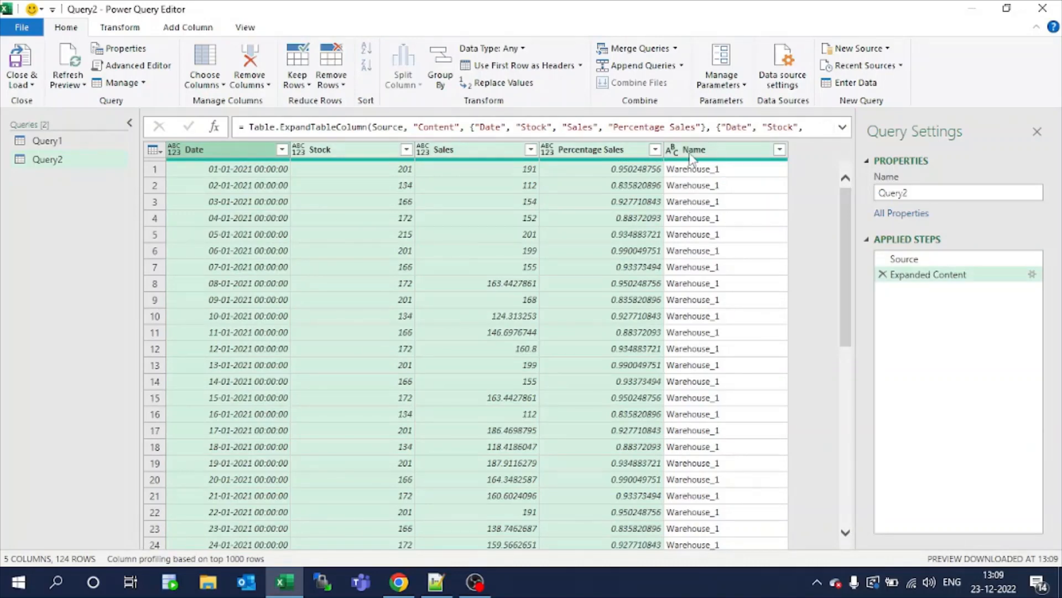
left_click_drag(690, 158, 192, 226)
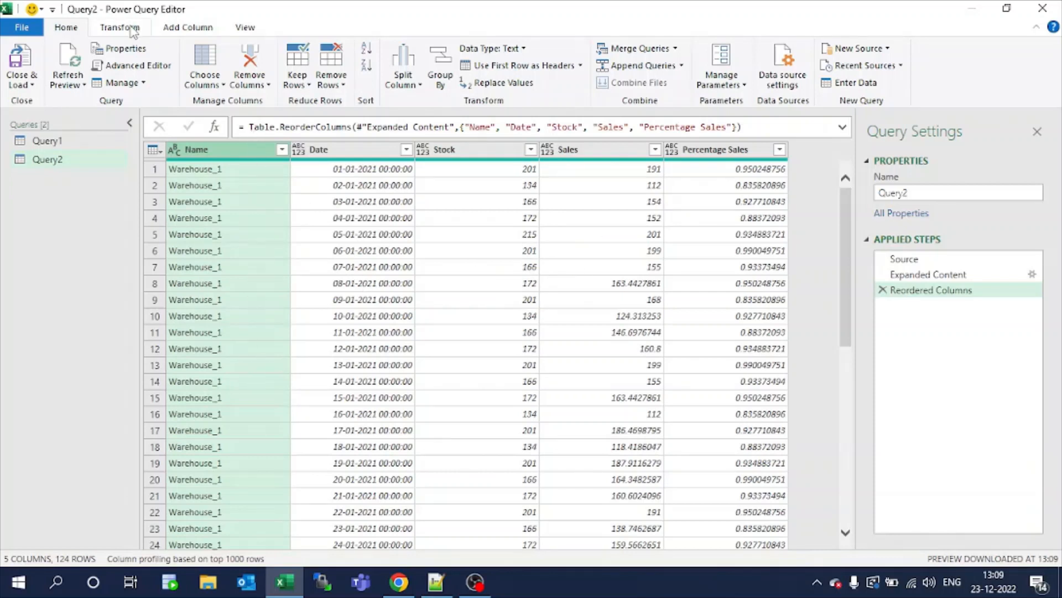
- Set the data type of the Date column to Date
left_click(106, 31)
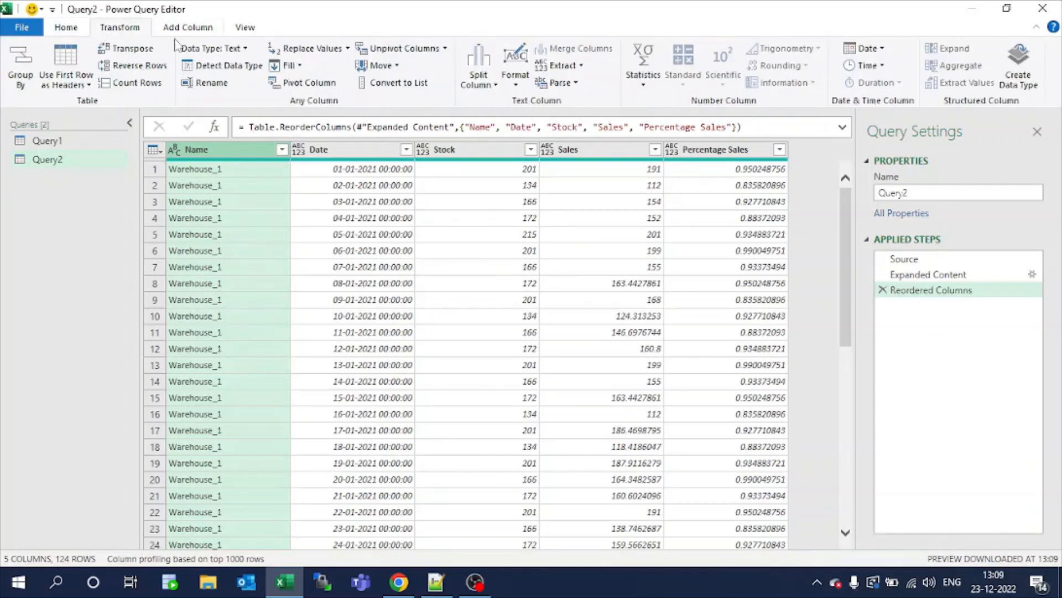
left_click(385, 151)
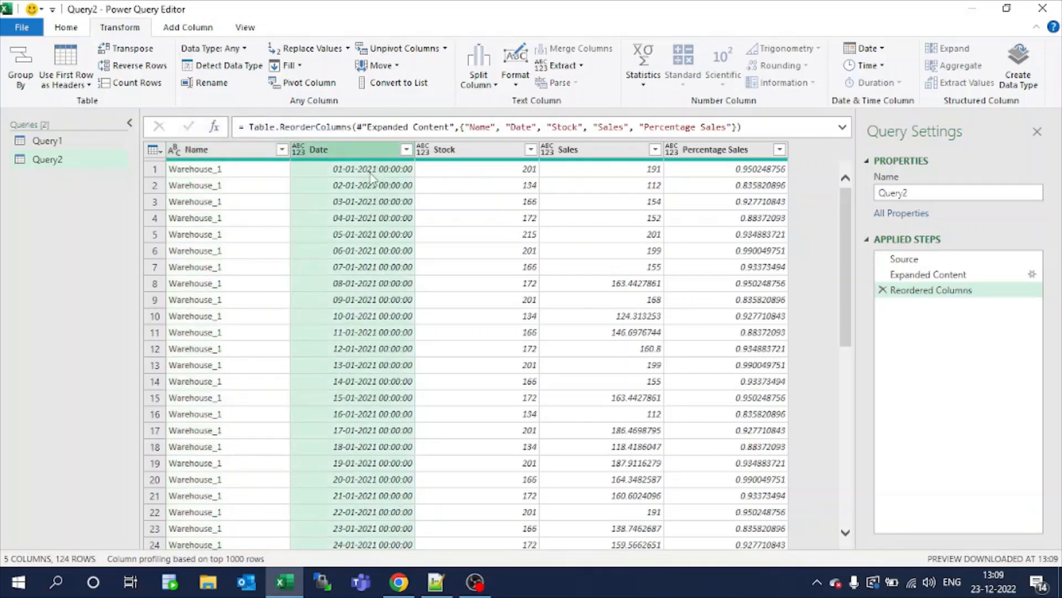
left_click(243, 50)
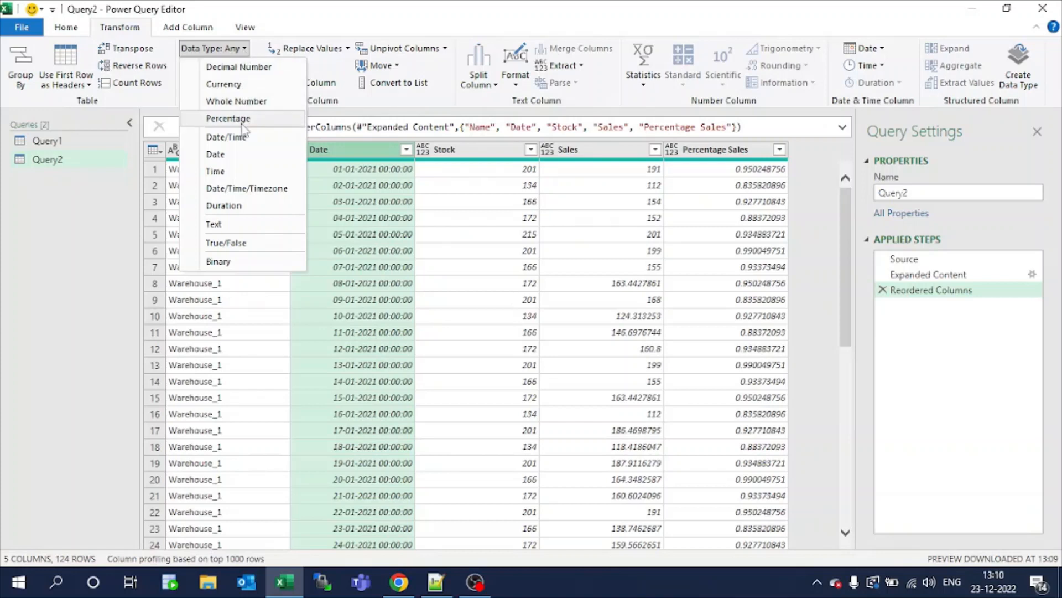
left_click(243, 154)
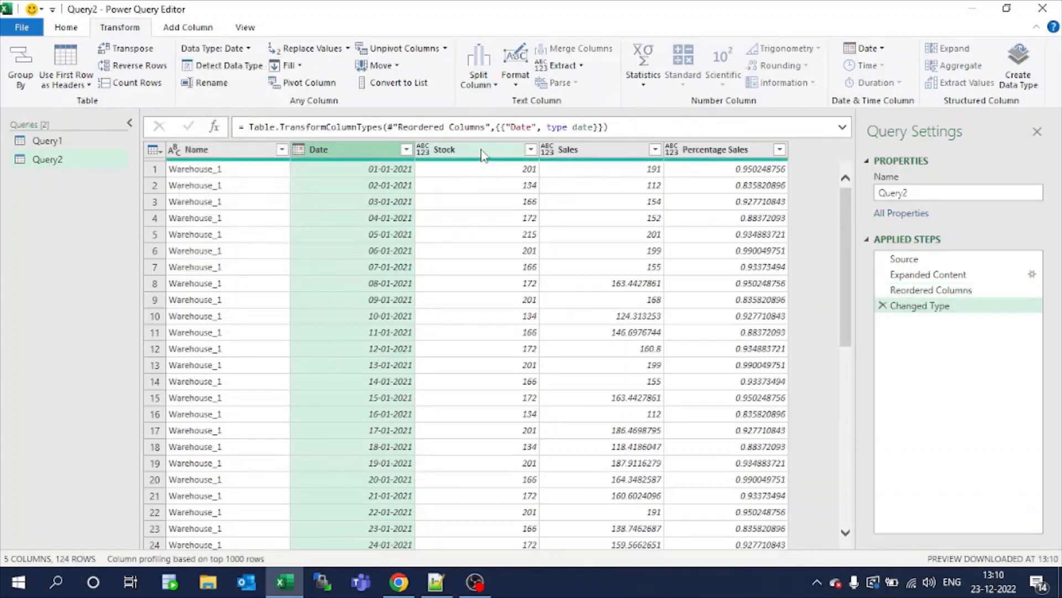
- Set the data type of the Stock and Sales columns to Whole Number
left_click(482, 155)
left_click(244, 50)
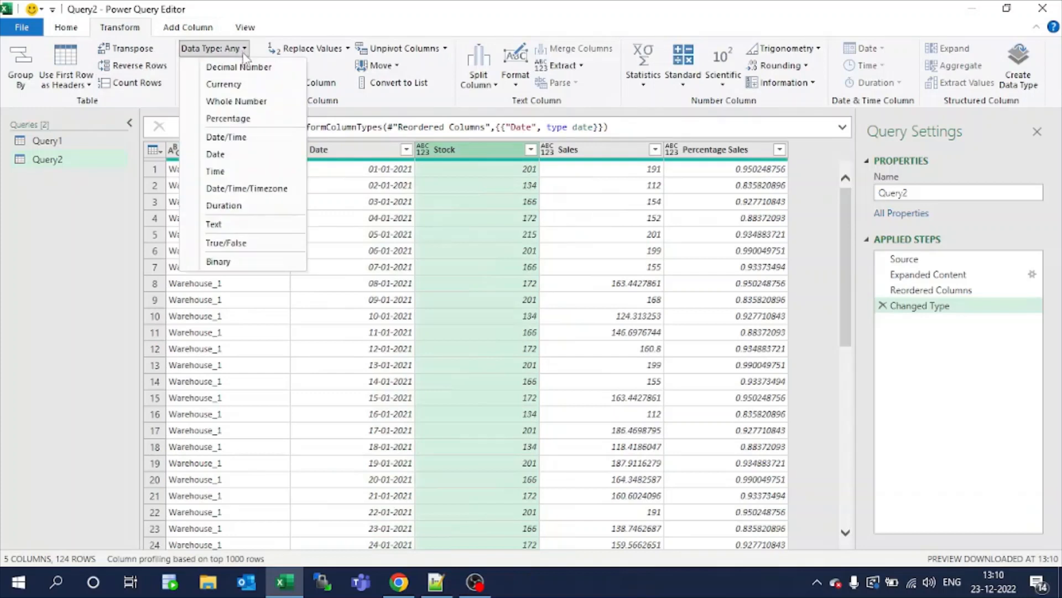
left_click(236, 101)
left_click(612, 151)
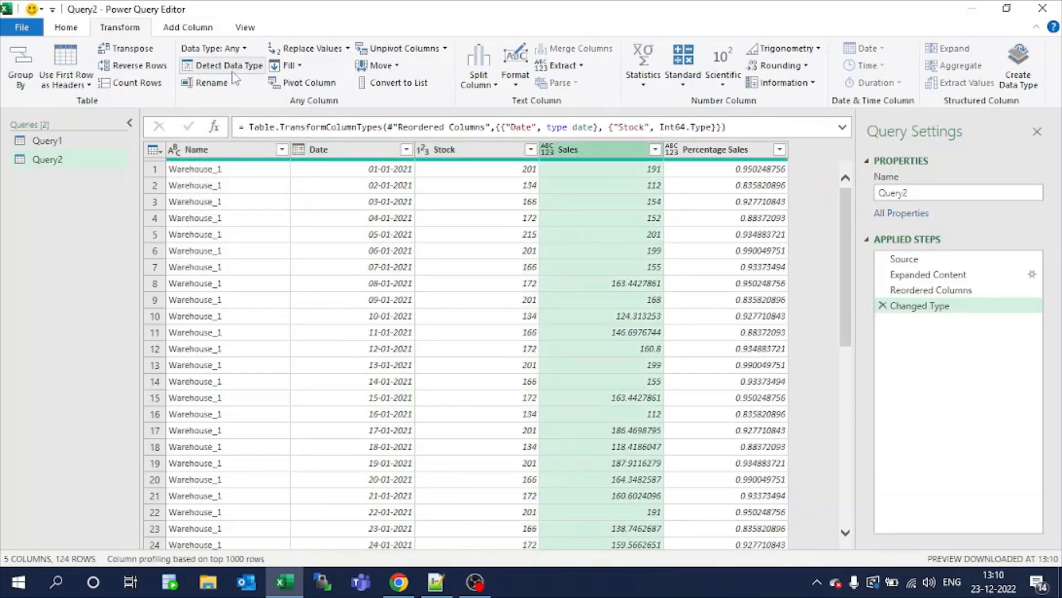
left_click(237, 49)
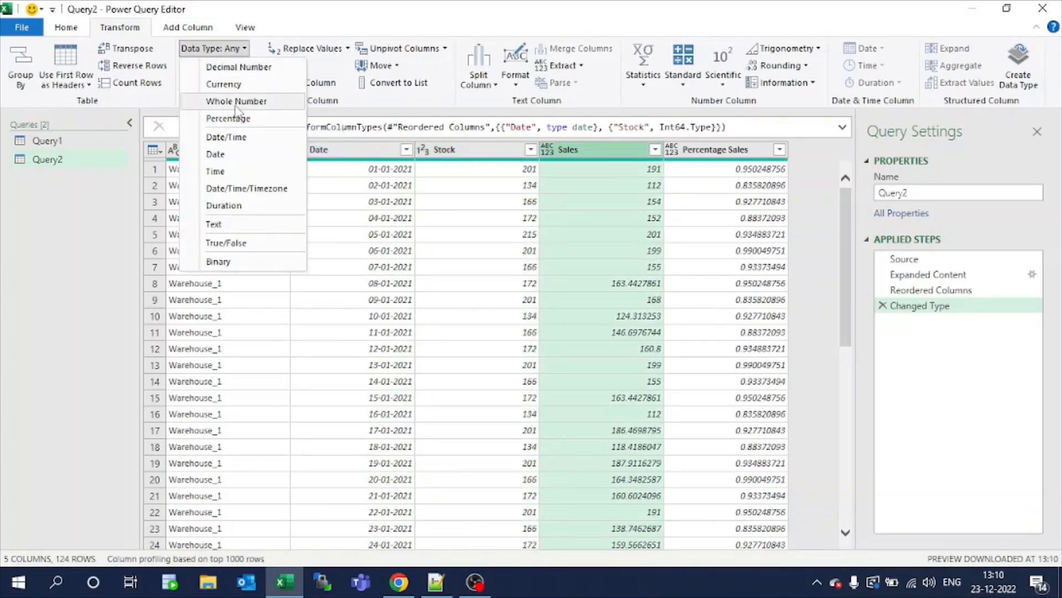
left_click(236, 103)
- Set the data type of the Percentage Sales column to Percentage
left_click(748, 152)
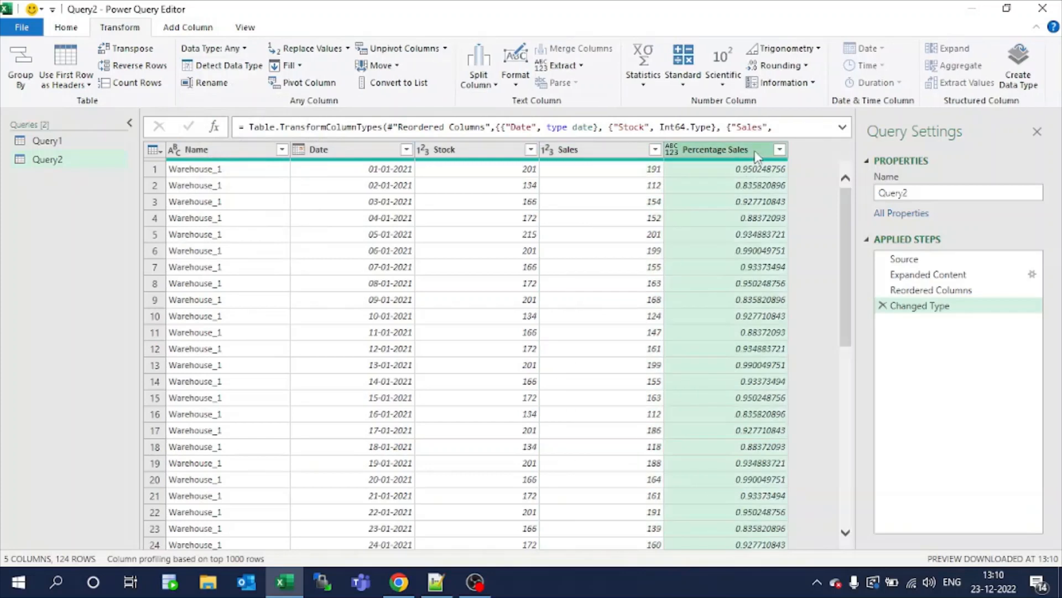
left_click(238, 49)
left_click(236, 118)
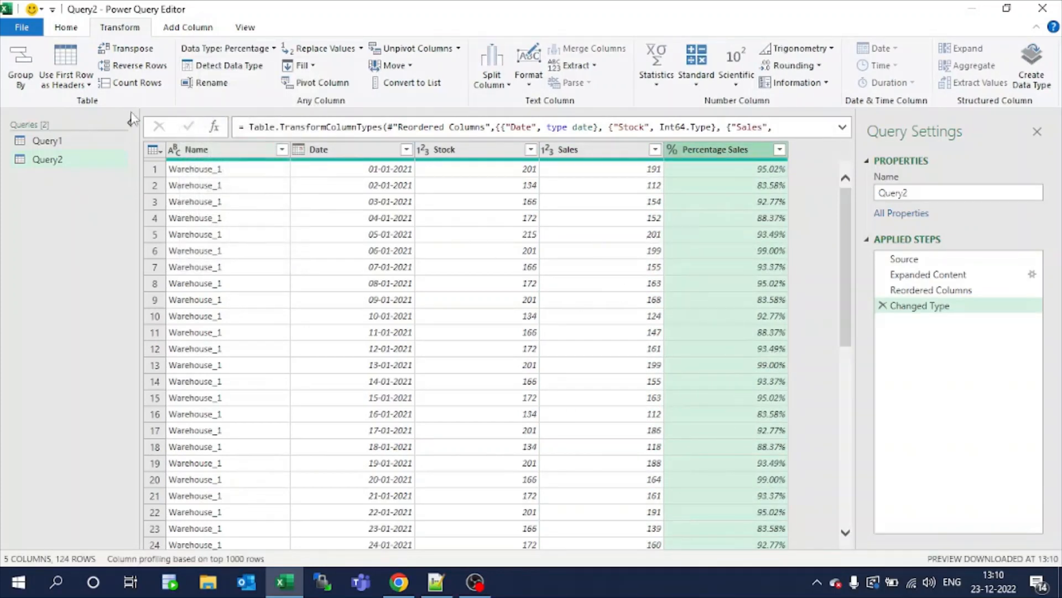
- Close the query editor and load the combined Query2 table into a worksheet
left_click(23, 28)
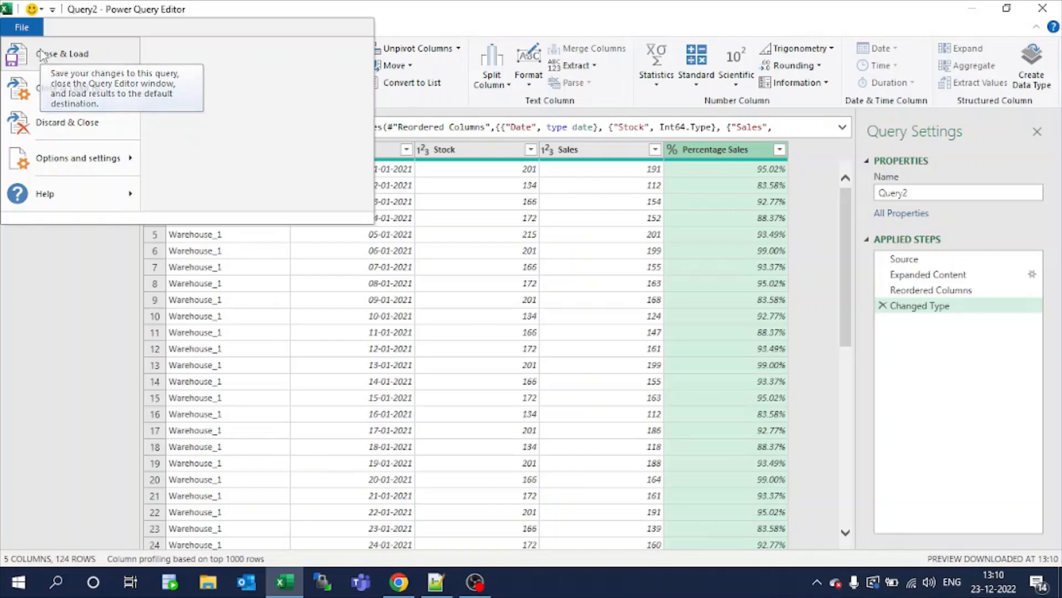
left_click(41, 54)
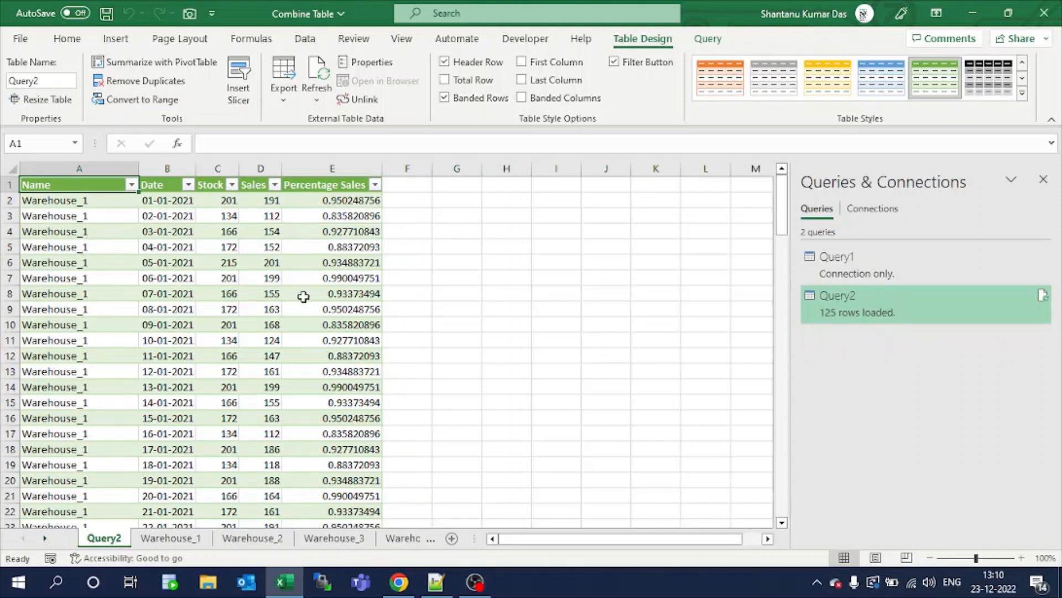
- Refresh Query2 twice from the workbook's list of queries
mouse_move(917, 319)
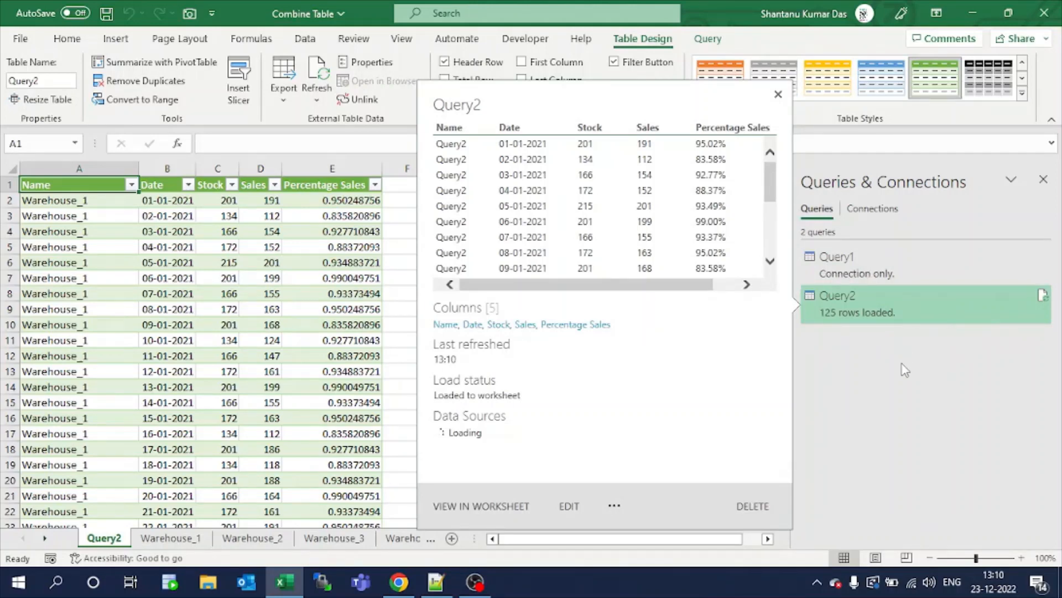
left_click(1043, 296)
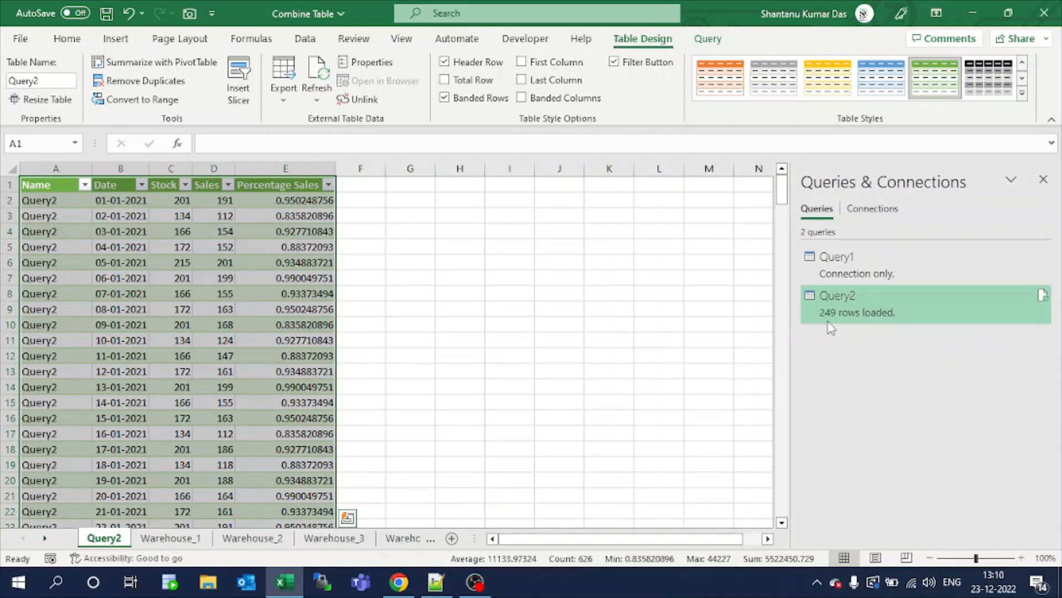
mouse_move(843, 327)
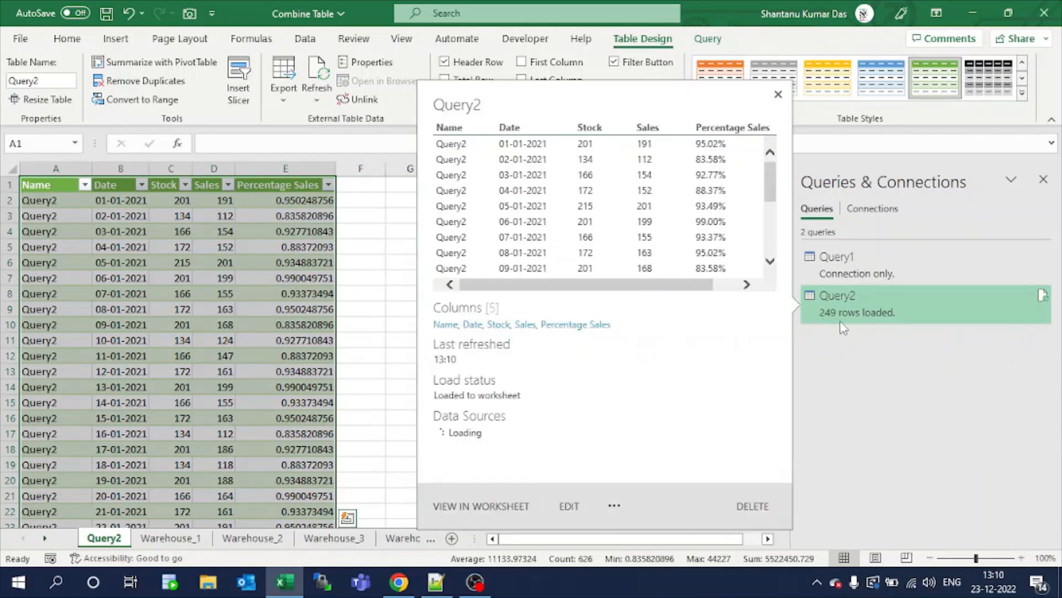
left_click(1042, 299)
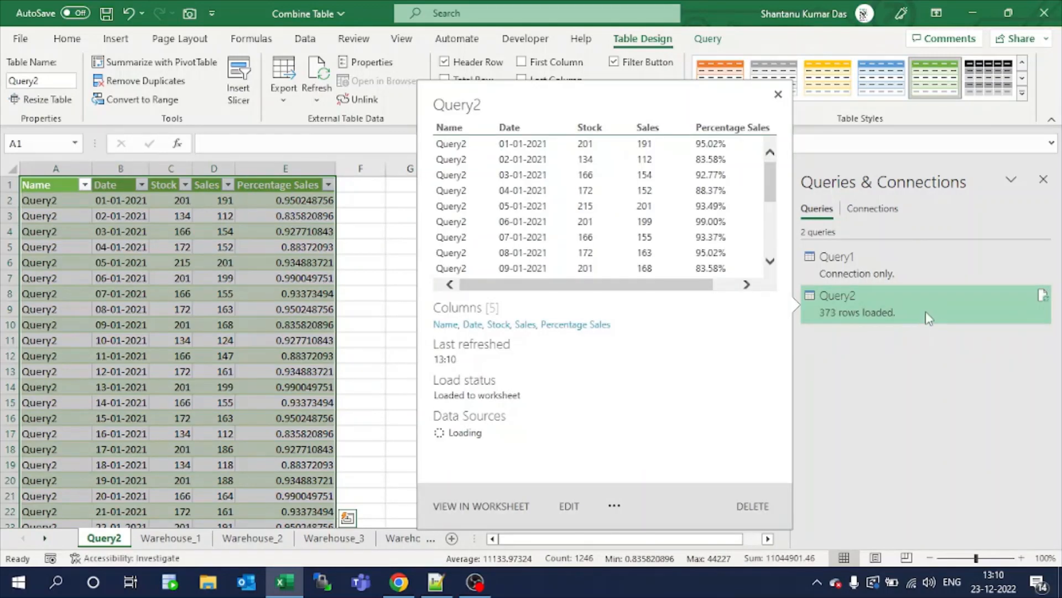
- Open Query2 for editing and go back to its Source step in the applied steps
right_click(929, 318)
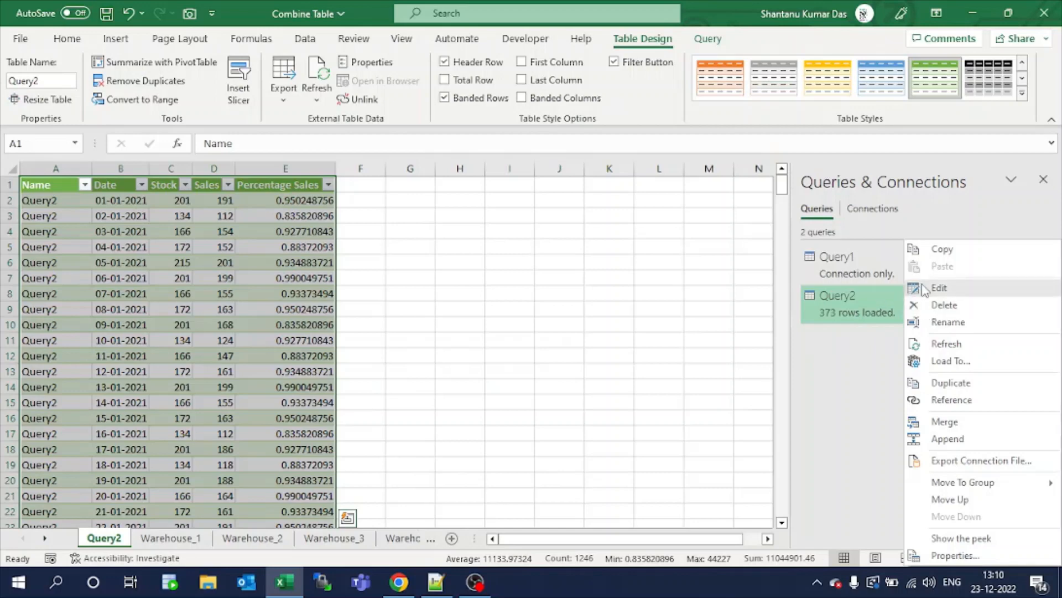
left_click(925, 289)
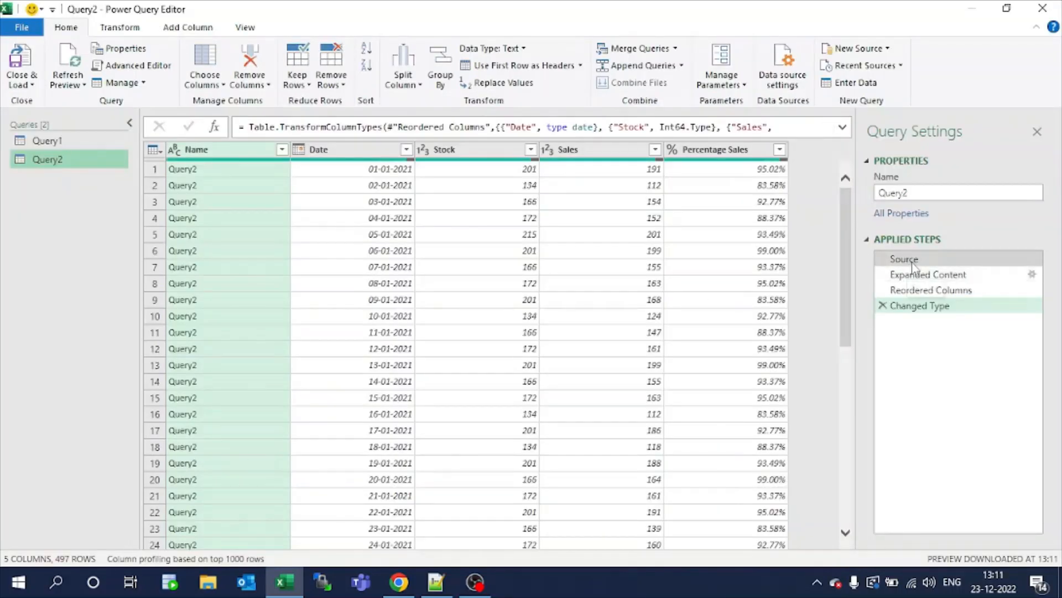
left_click(910, 260)
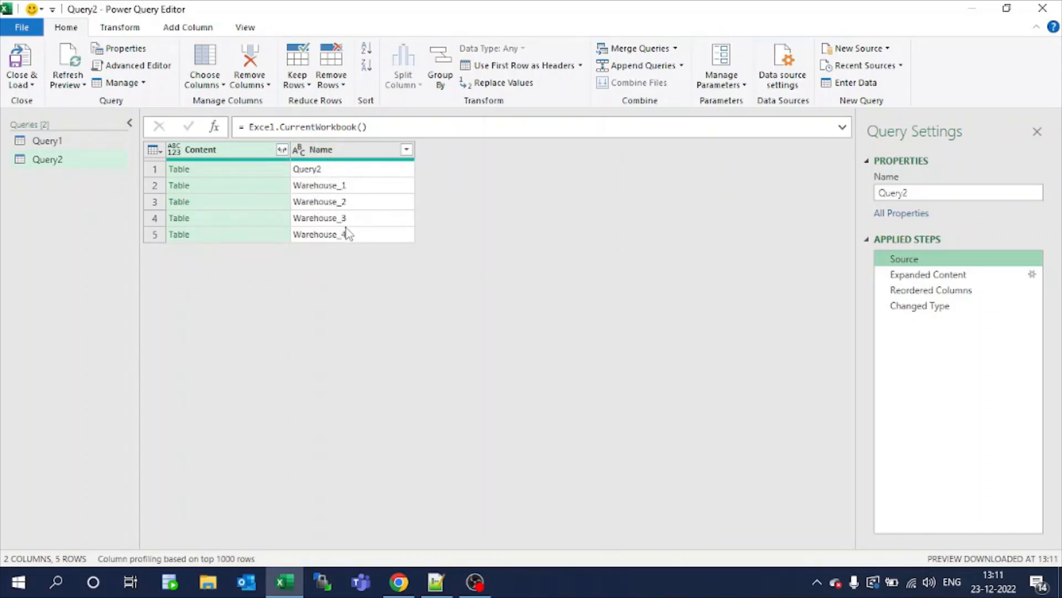
left_click(406, 151)
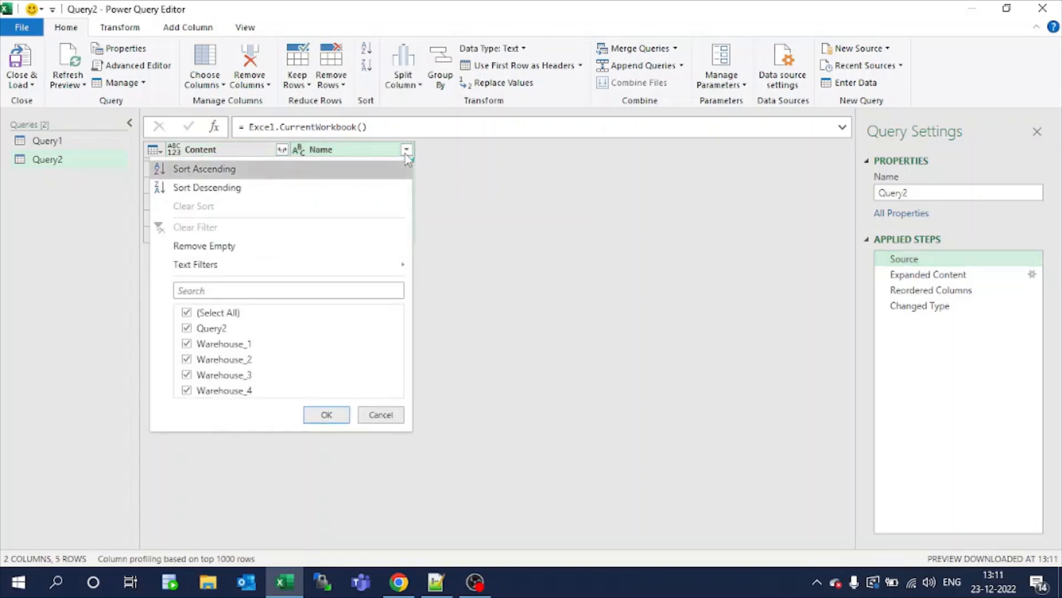
mouse_move(334, 264)
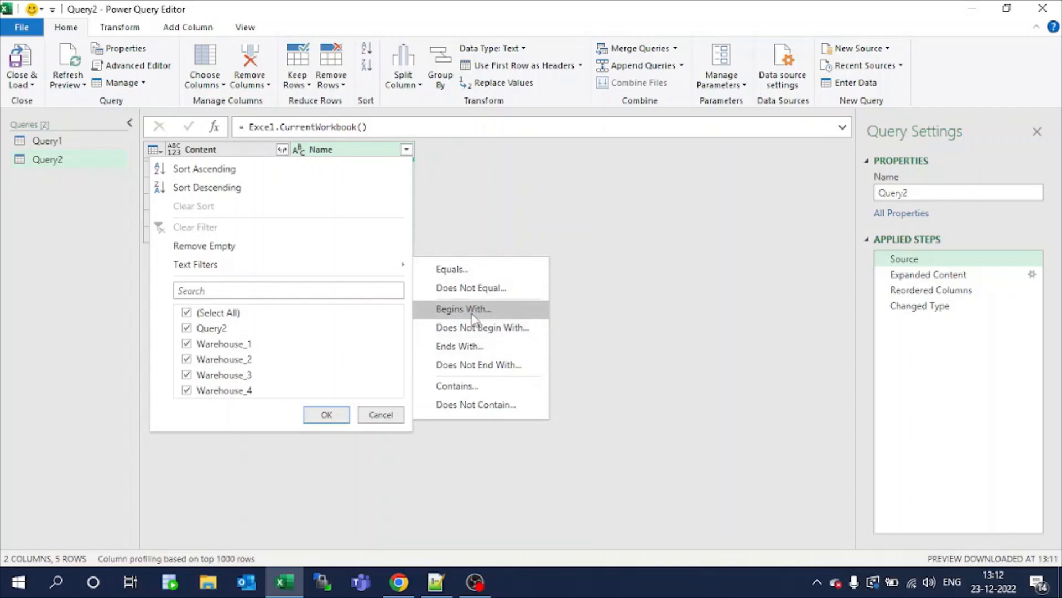
left_click(473, 342)
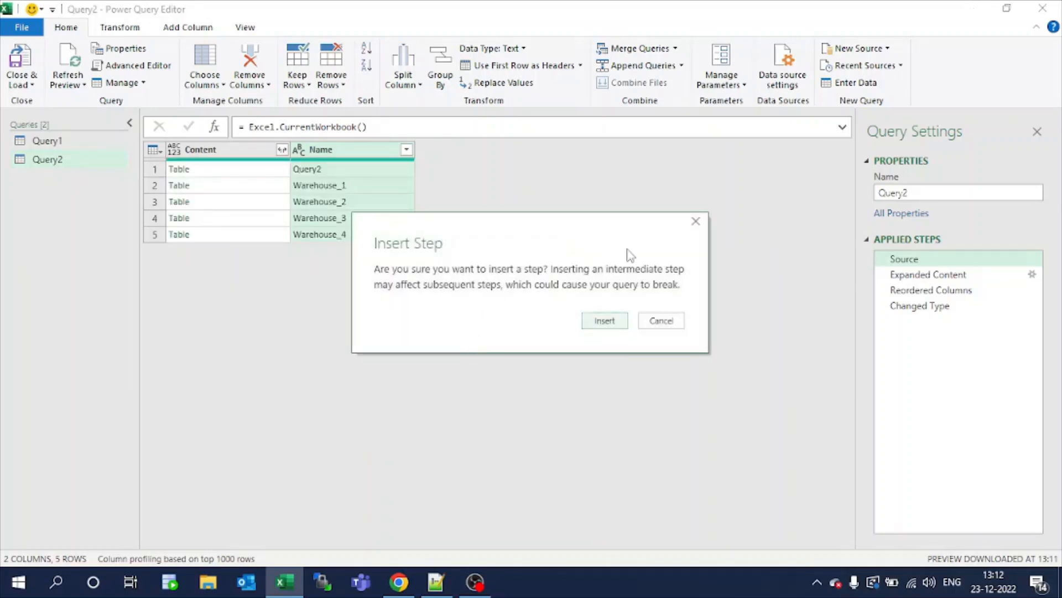
left_click(696, 222)
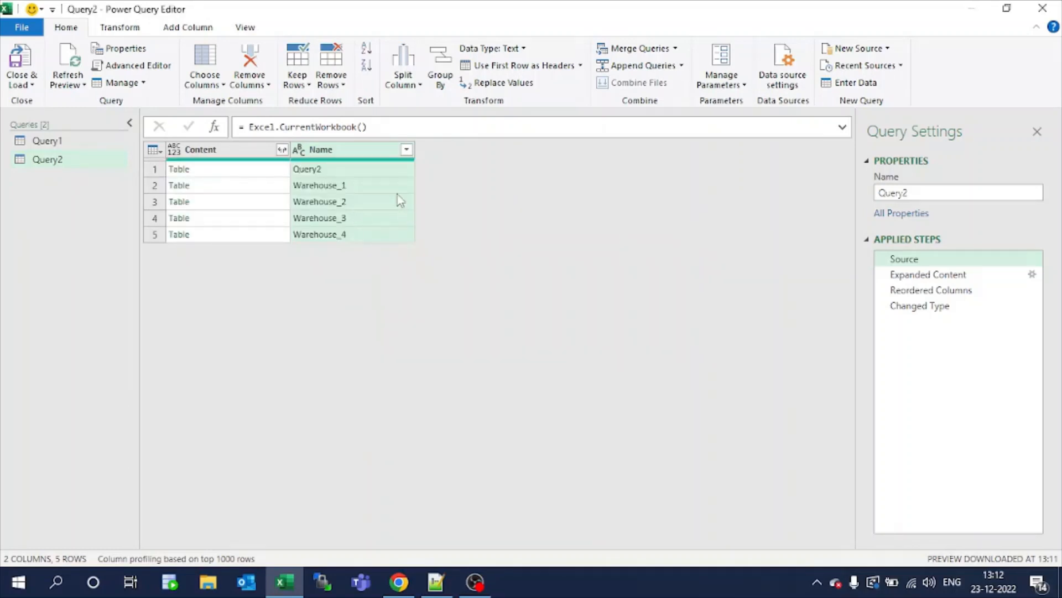
left_click(406, 150)
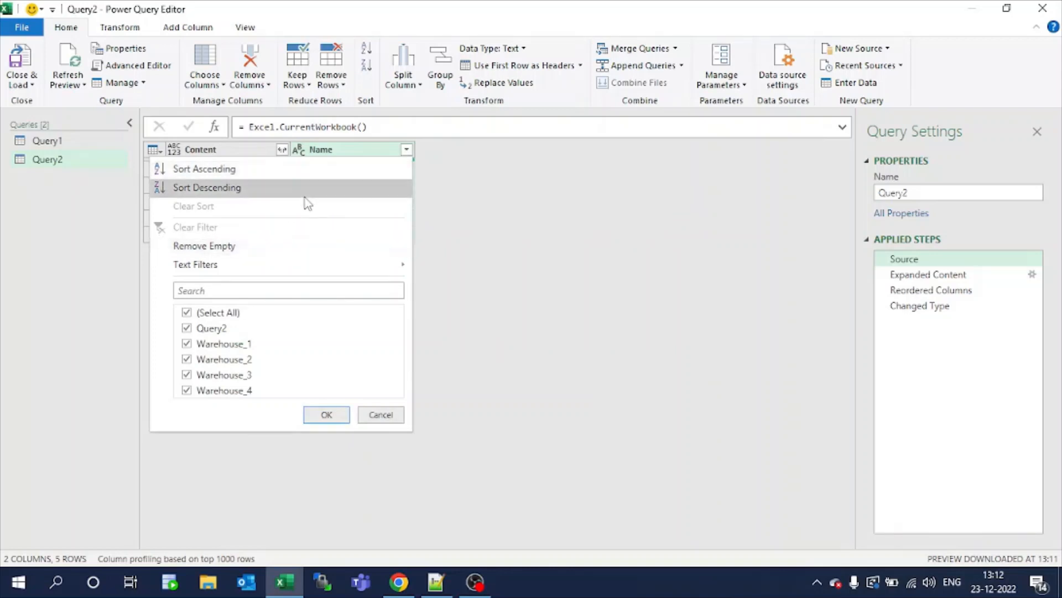
left_click(455, 176)
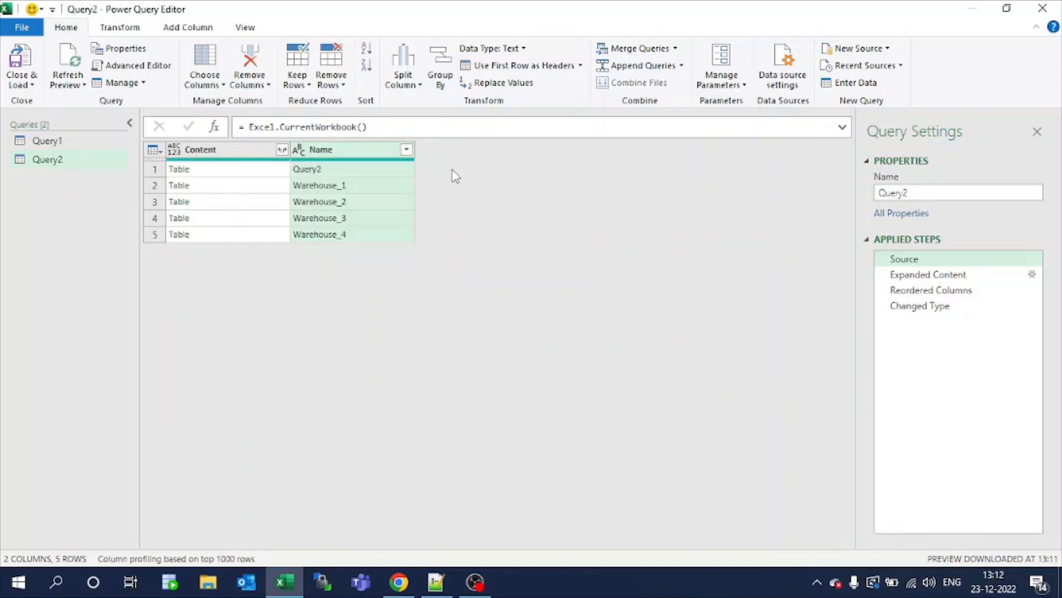
- Insert a text filter after the Source step that keeps only rows whose Name begins with "Warehouse"
left_click(407, 152)
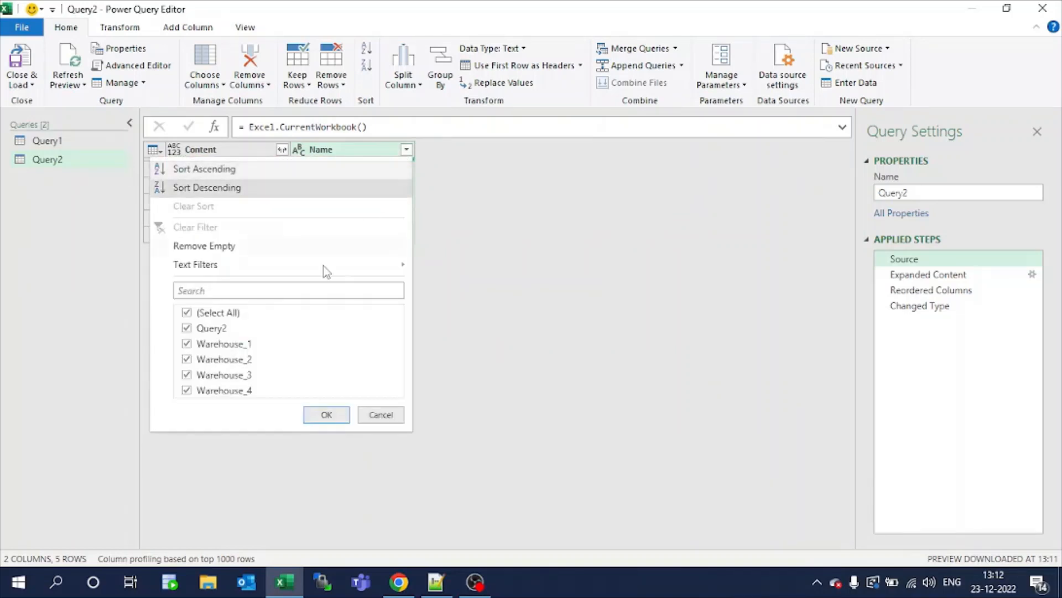
mouse_move(310, 270)
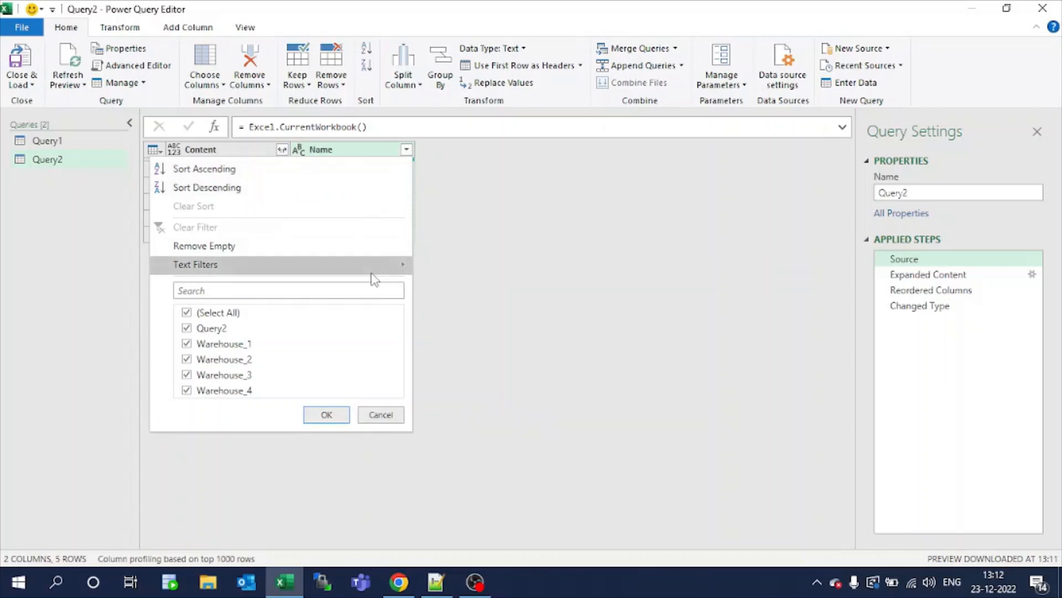
mouse_move(372, 277)
left_click(449, 309)
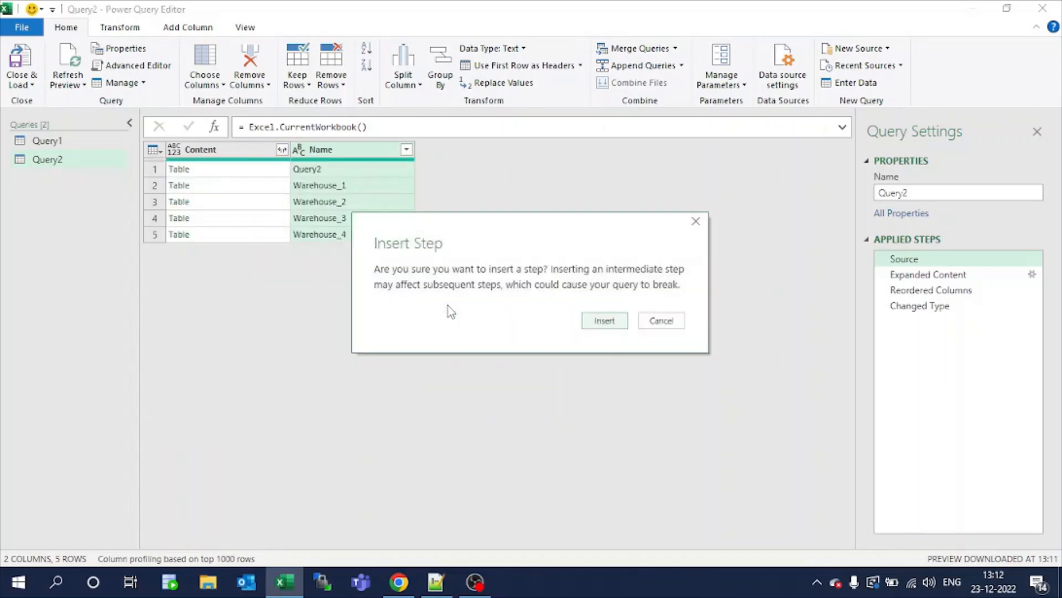
left_click(605, 321)
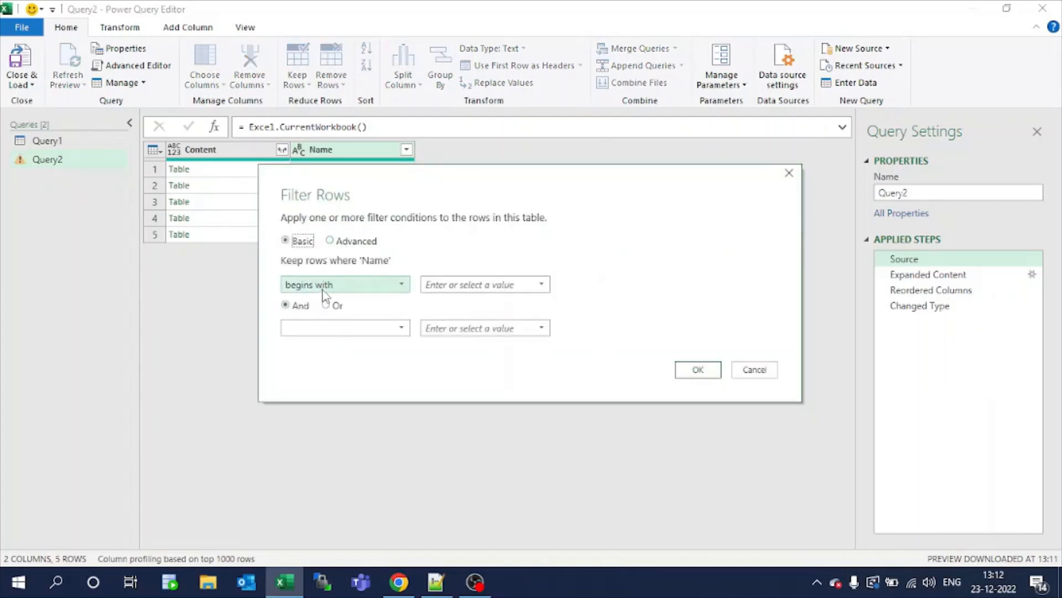
left_click(340, 328)
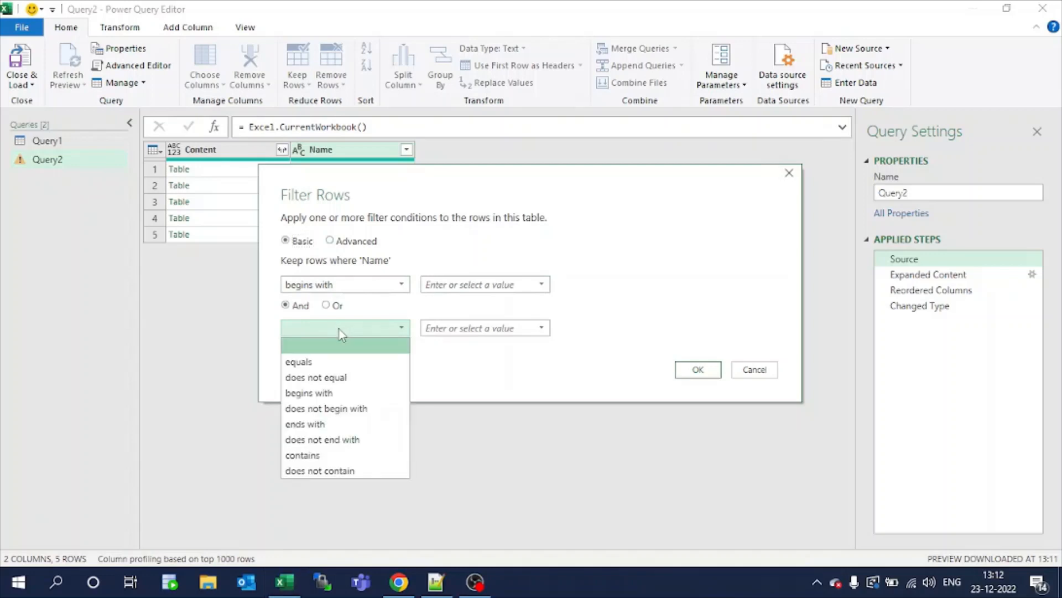
left_click(453, 284)
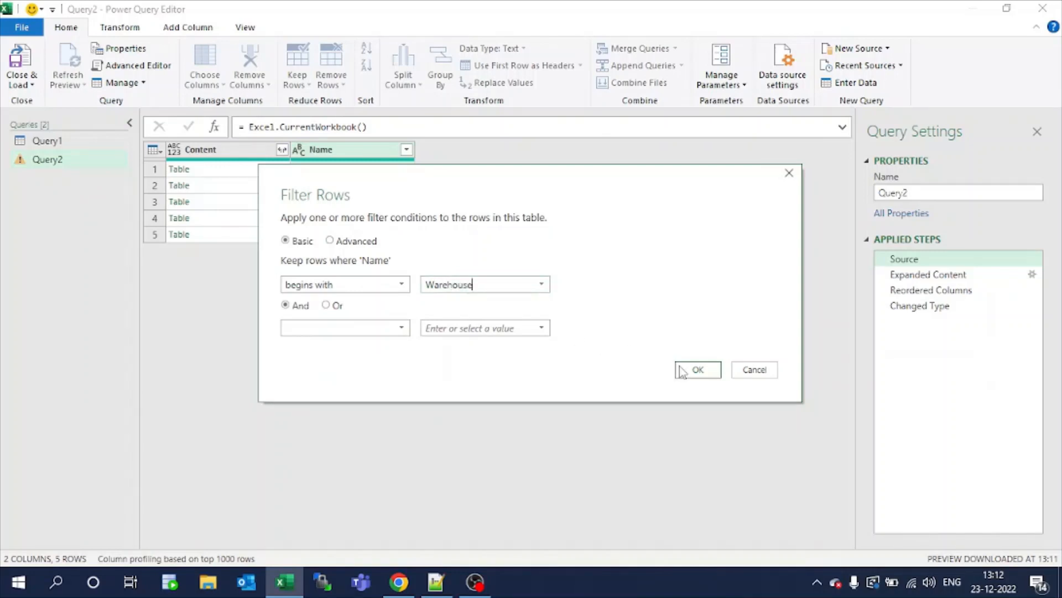
left_click(696, 370)
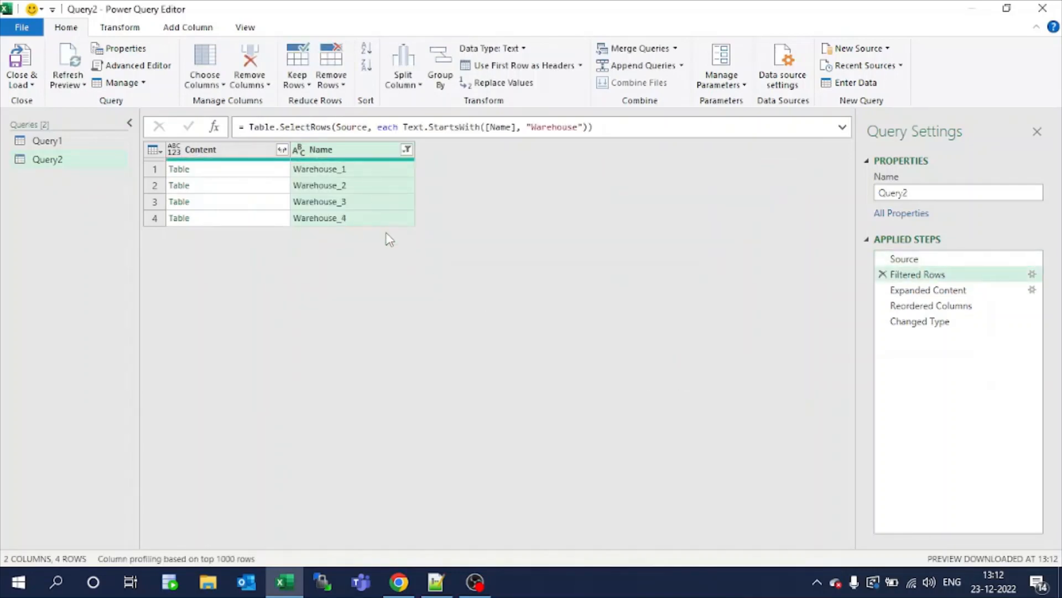
- Close the query editor keeping the changes, and refresh Query2 in the workbook
left_click(1042, 8)
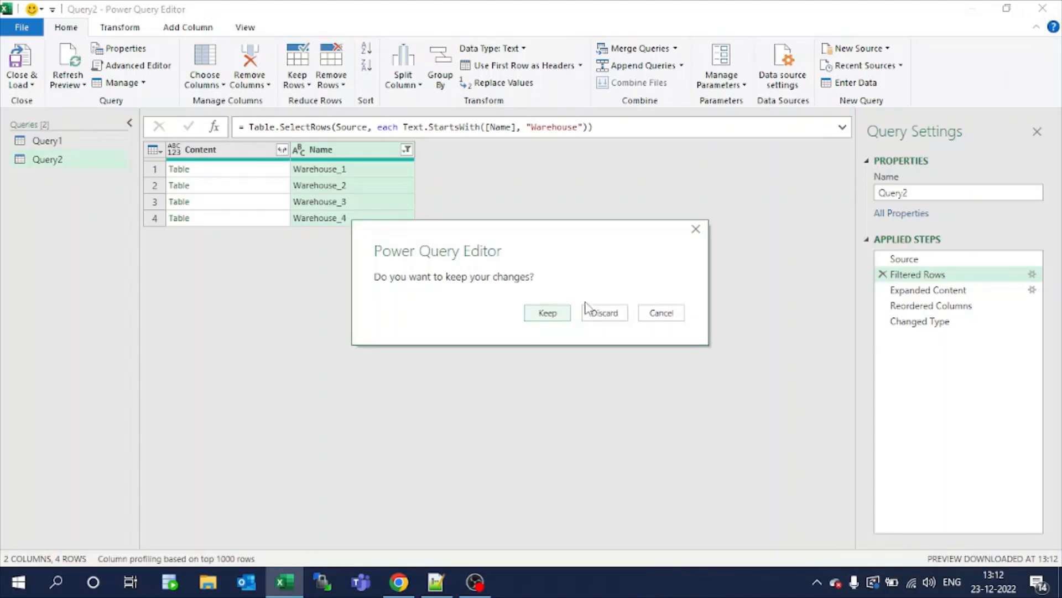
left_click(560, 316)
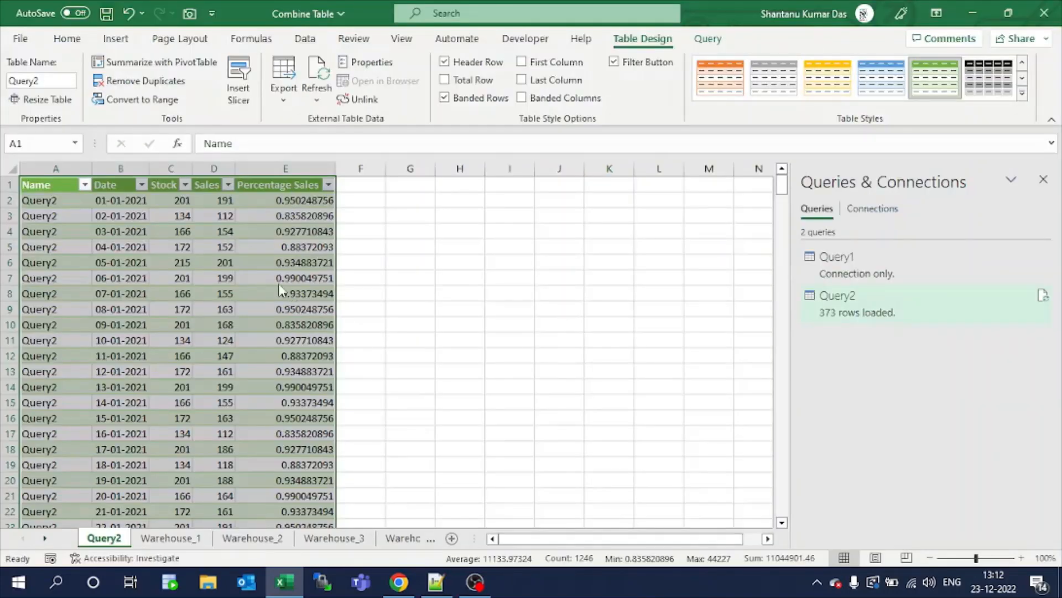
left_click(269, 278)
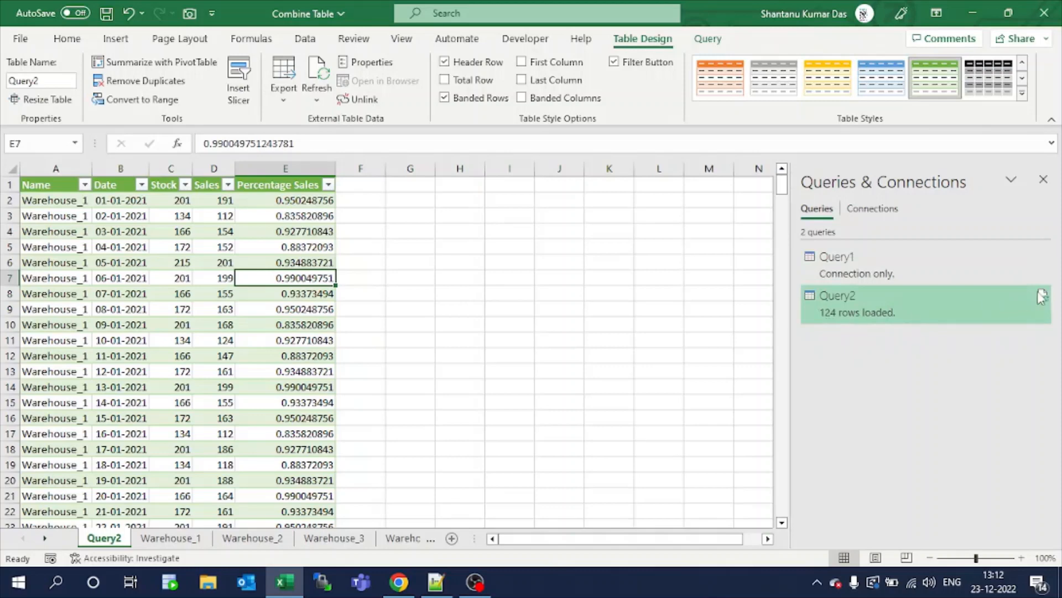
left_click(1041, 297)
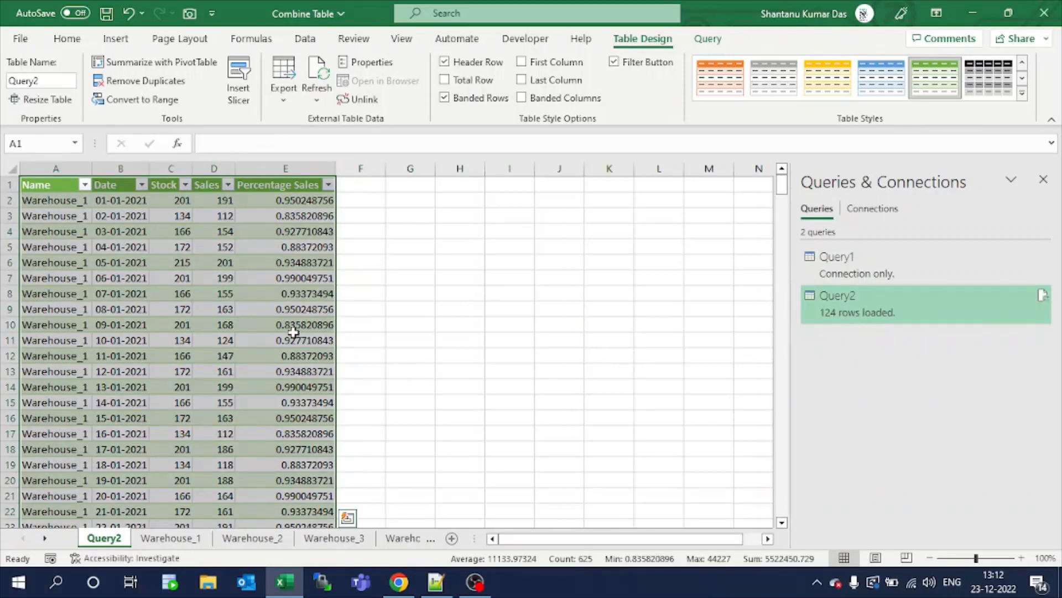
left_click(294, 337)
- Format the Percentage Sales column of the loaded Query2 table as Percentage
left_click(218, 244)
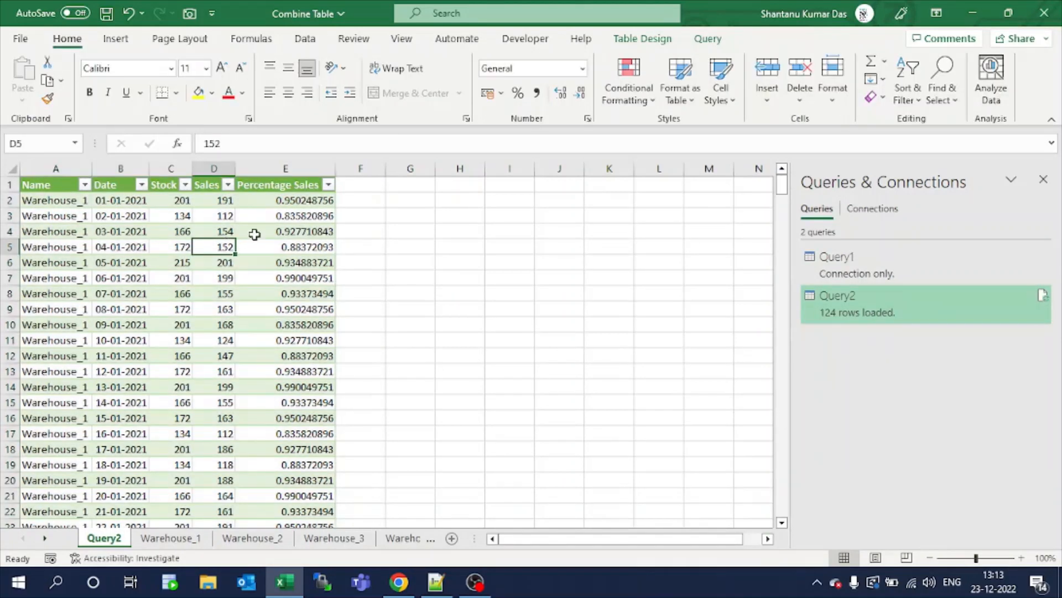
left_click(283, 172)
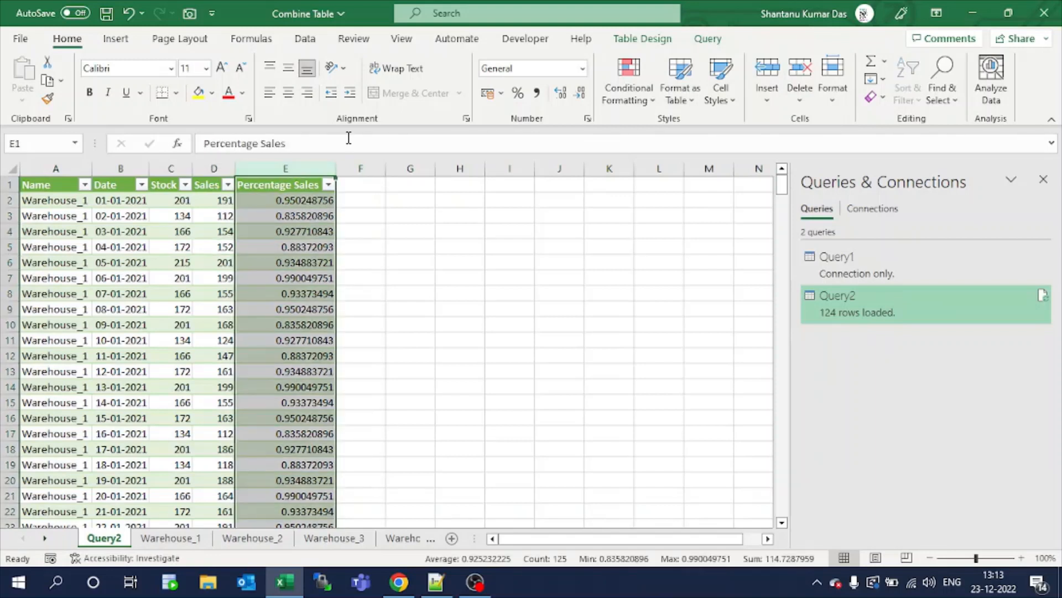
left_click(582, 69)
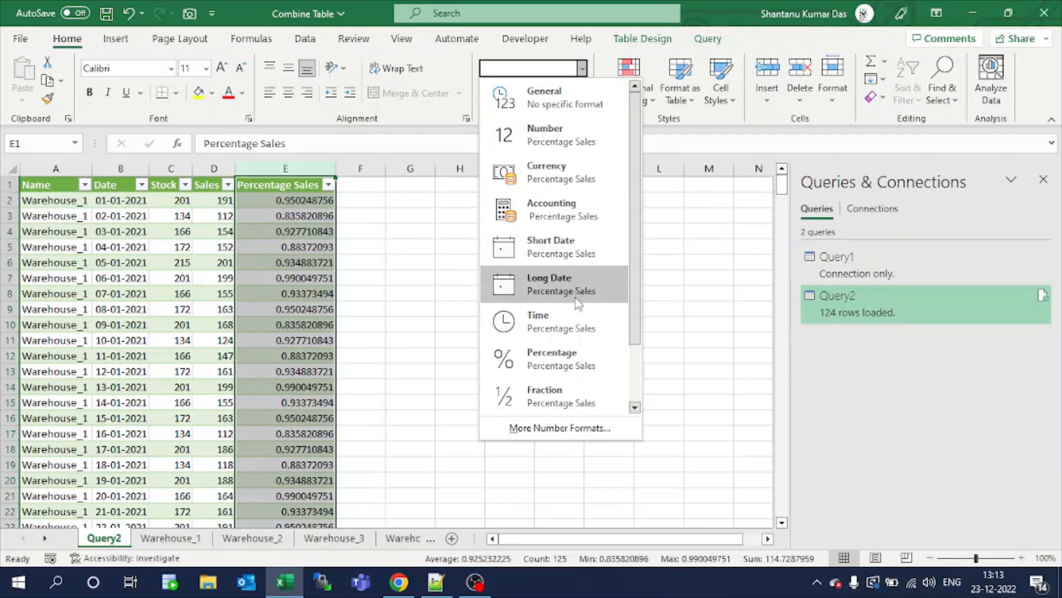
left_click(570, 360)
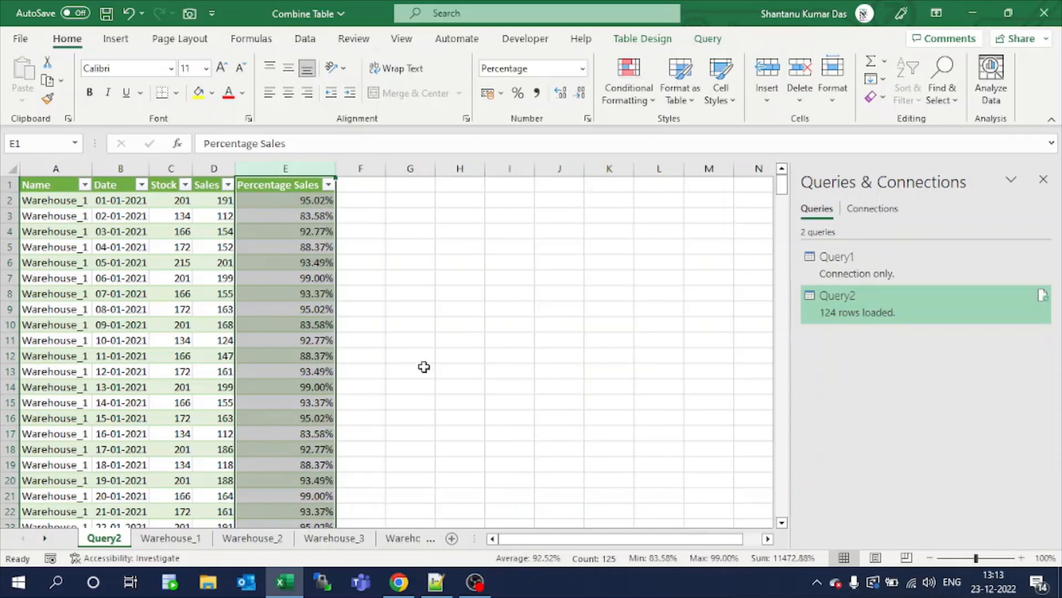
left_click(88, 216)
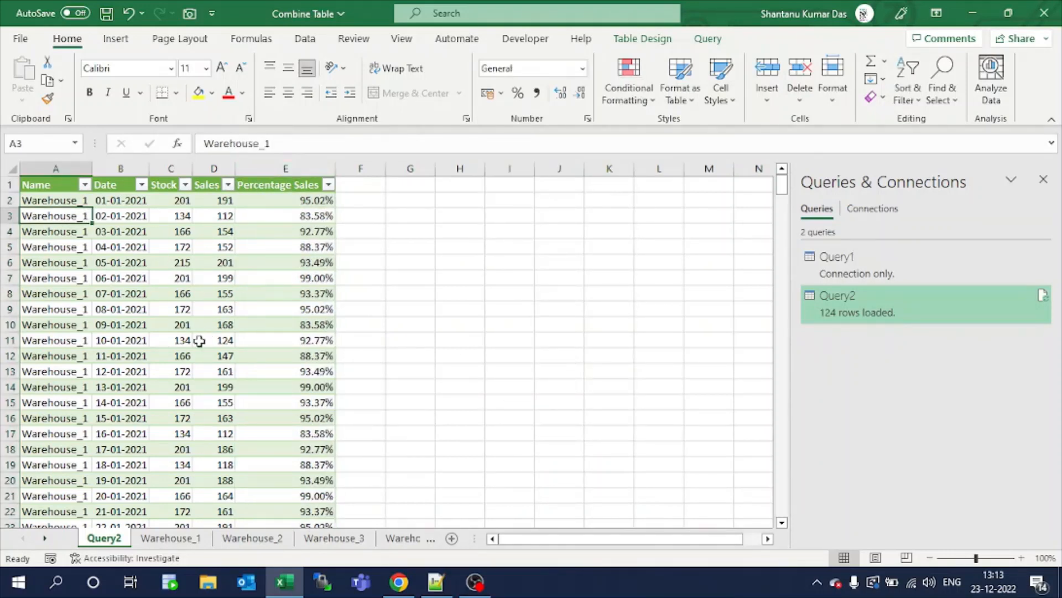